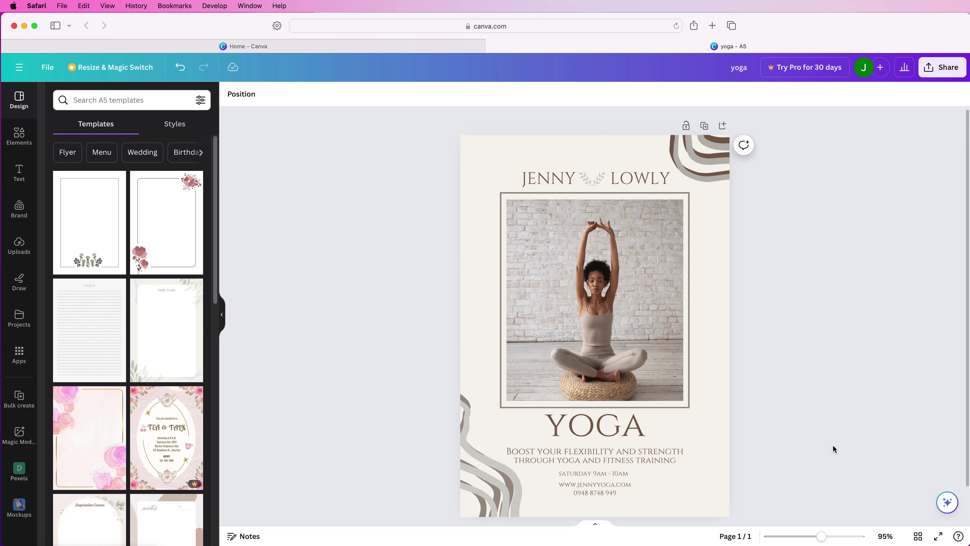
# Switch to the Canva home page tab, leaving the yoga flyer open.
pyautogui.click(290, 44)
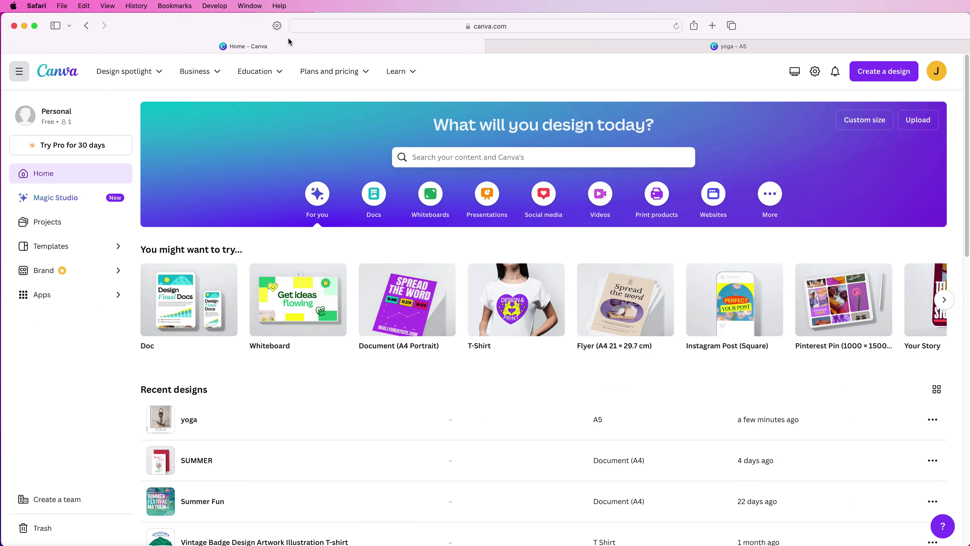
# Search 'a5' and create a blank A5 Document (14.8 × 21 cm).
pyautogui.click(883, 73)
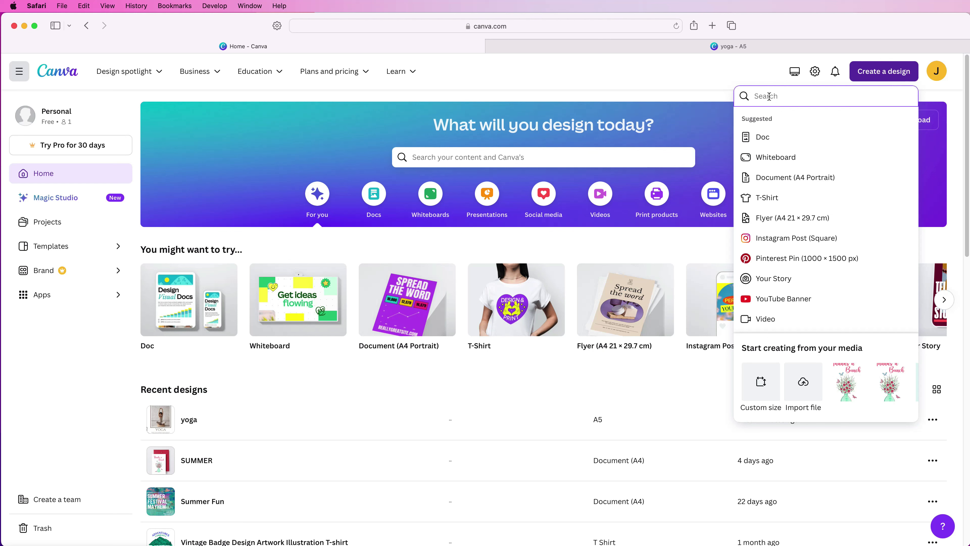
pyautogui.write('a5 portrait')
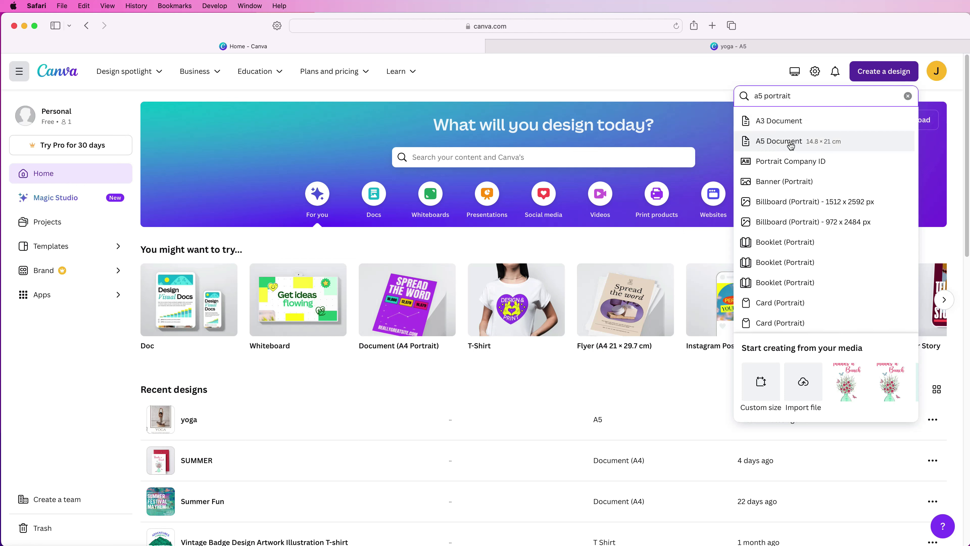
pyautogui.click(775, 144)
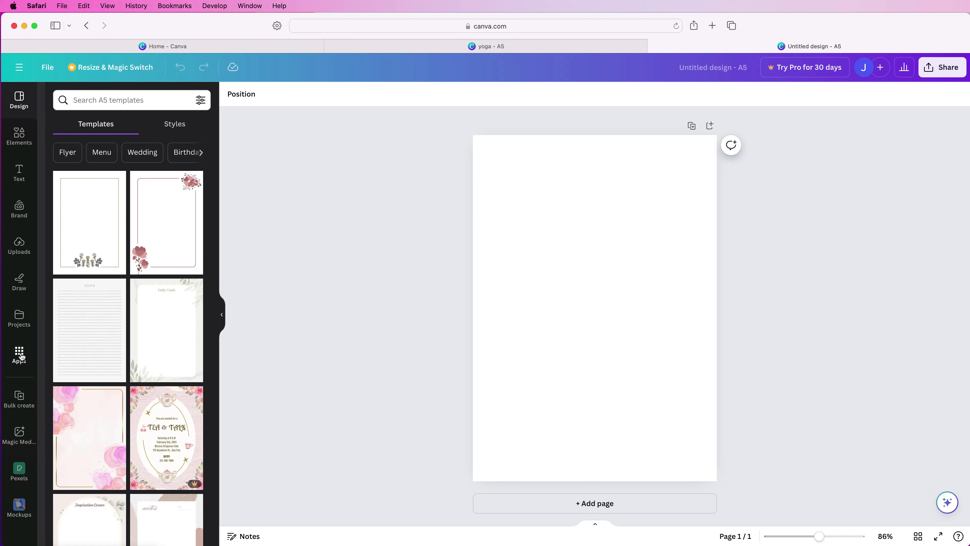
pyautogui.click(19, 357)
# Find the Pexels app among Canva's apps and open it.
pyautogui.moveTo(216, 160); pyautogui.dragTo(216, 211)
pyautogui.scroll(-20, 142, 143)
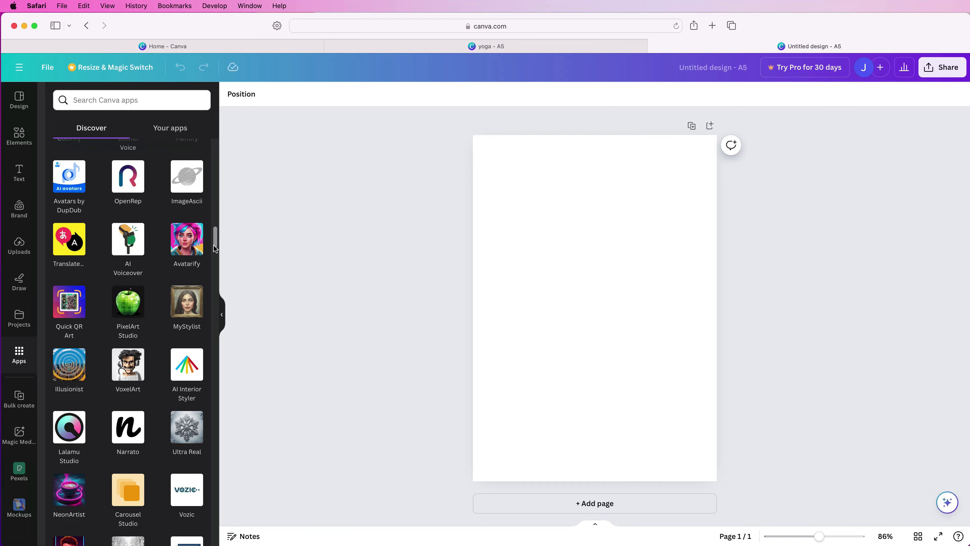
pyautogui.click(110, 100)
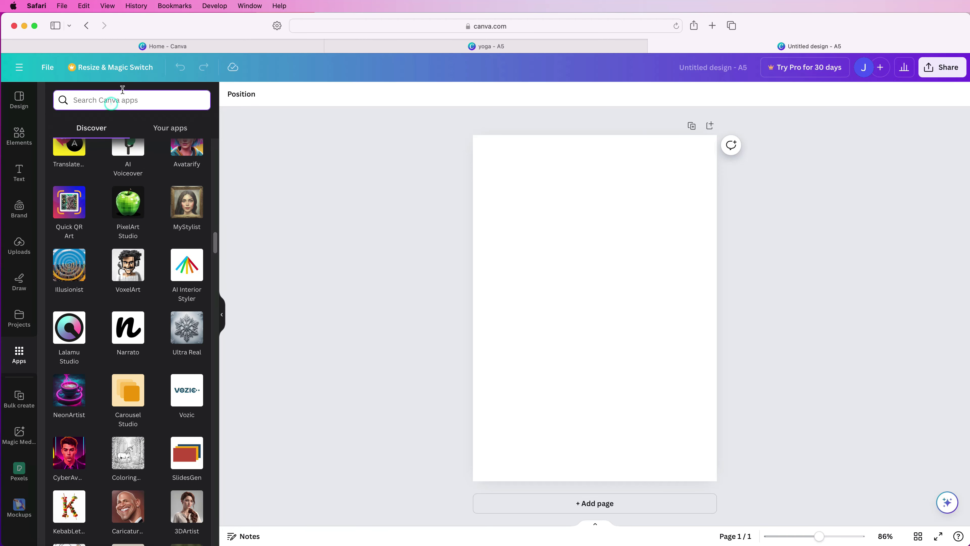
pyautogui.write('pexels')
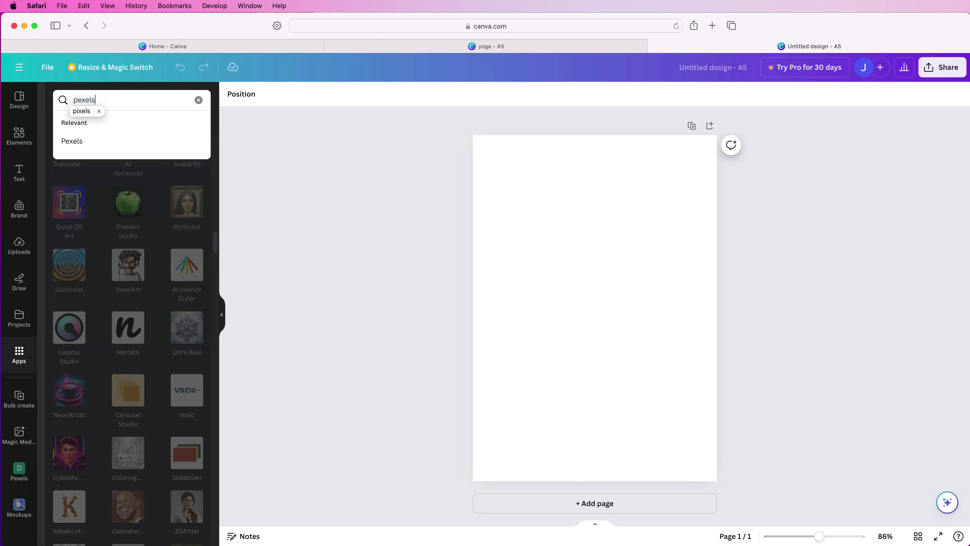
pyautogui.click(70, 141)
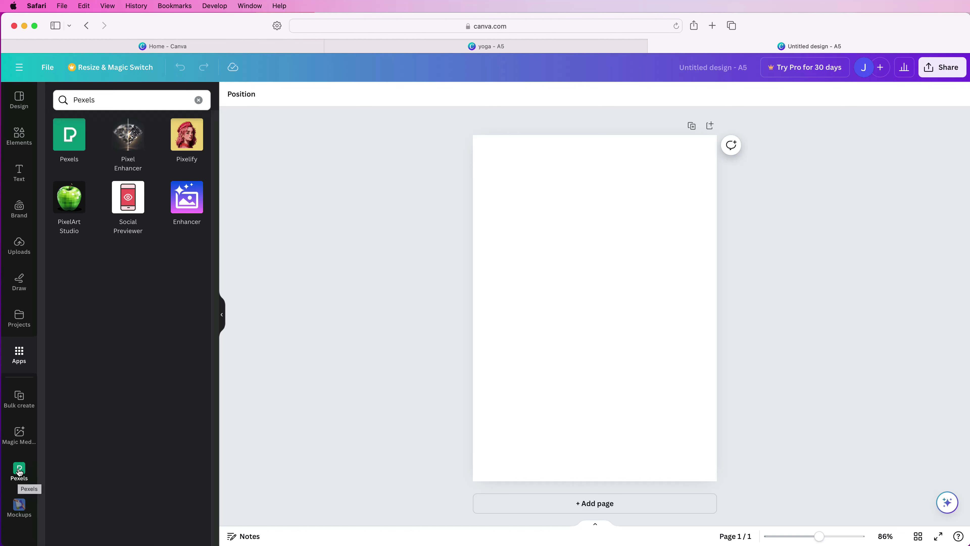
pyautogui.click(19, 471)
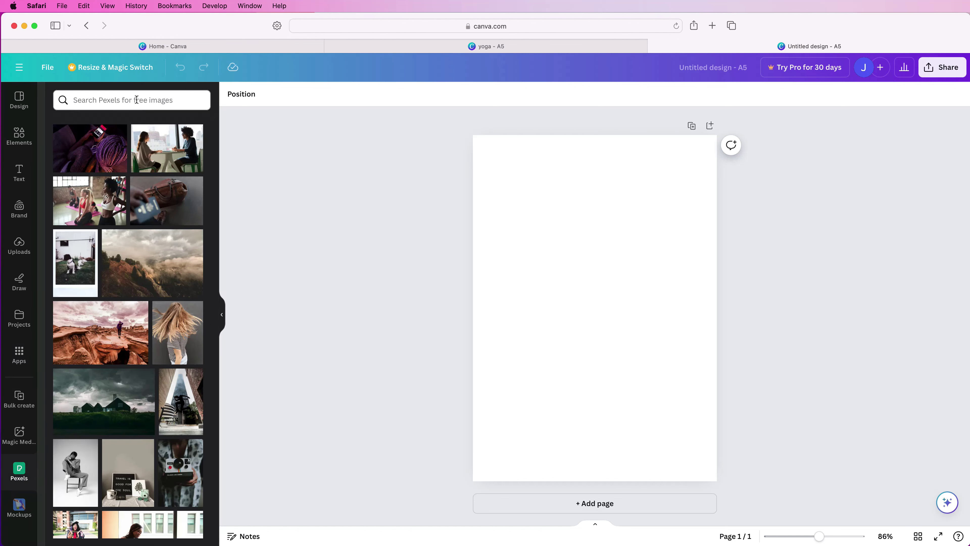
# Search the Pexels photo library for 'yoga'.
pyautogui.click(78, 102)
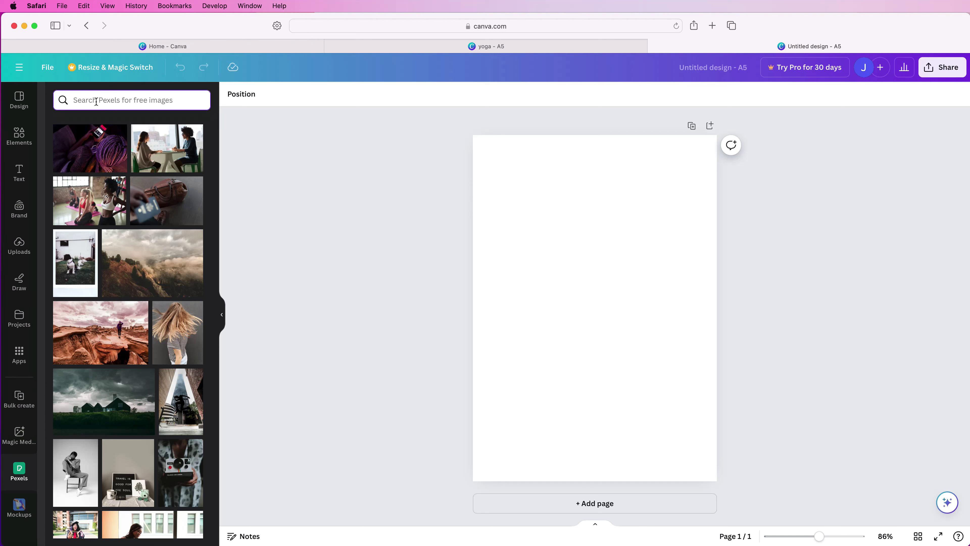
pyautogui.write('yoga')
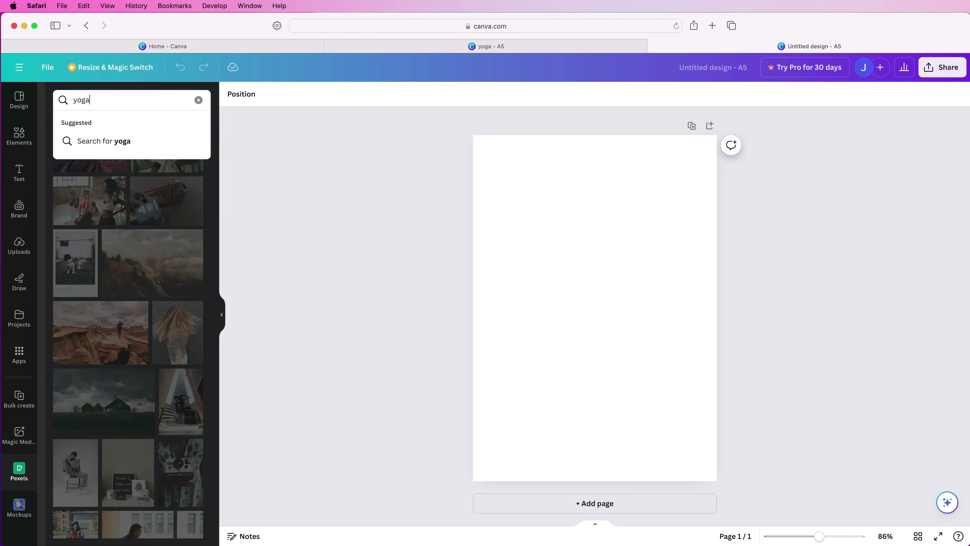
pyautogui.press('Return')
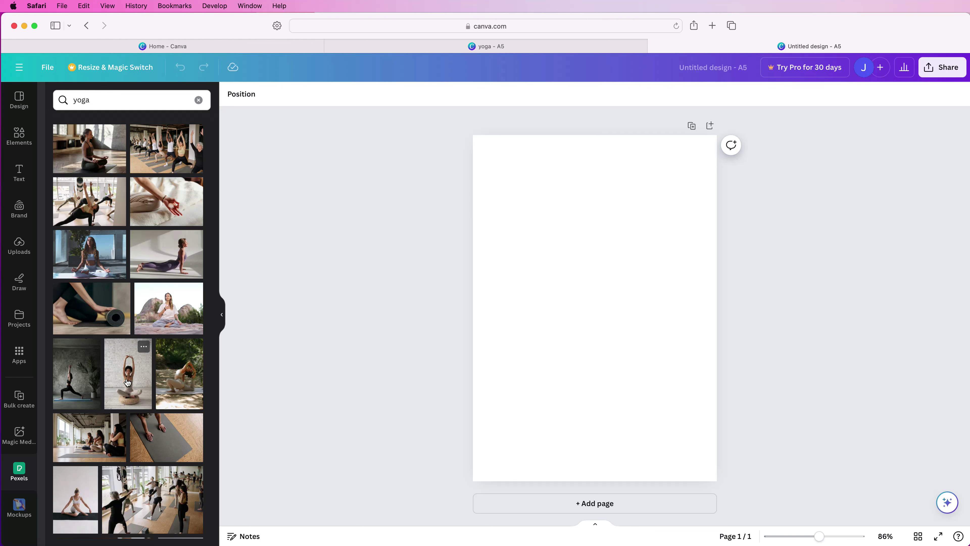
# Add the seated yoga woman photo and crop off the top brick wall and some floor.
pyautogui.click(122, 377)
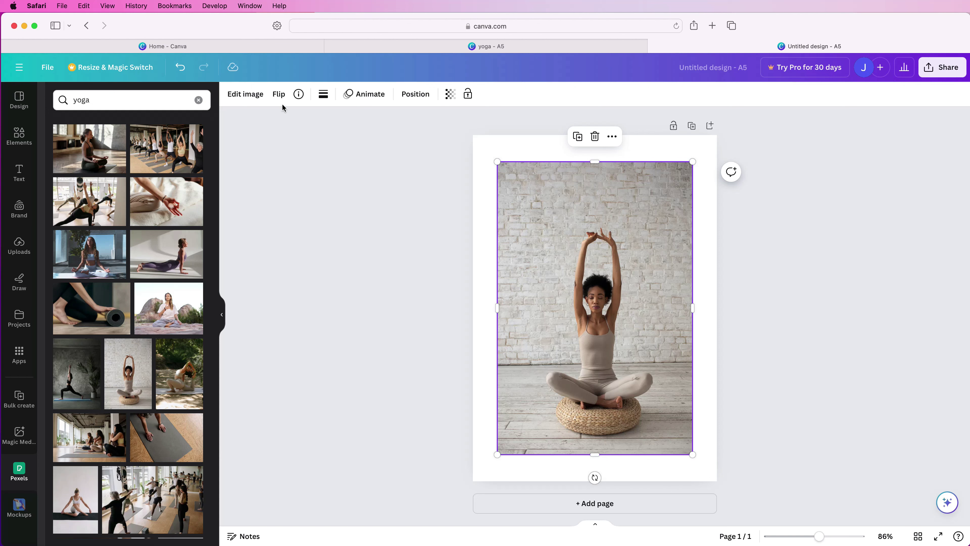
pyautogui.click(240, 96)
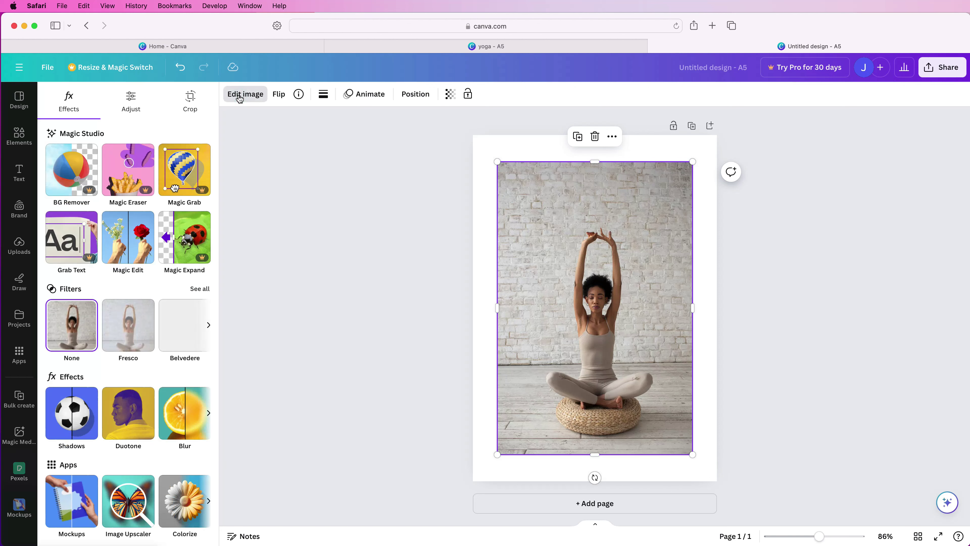
pyautogui.click(191, 98)
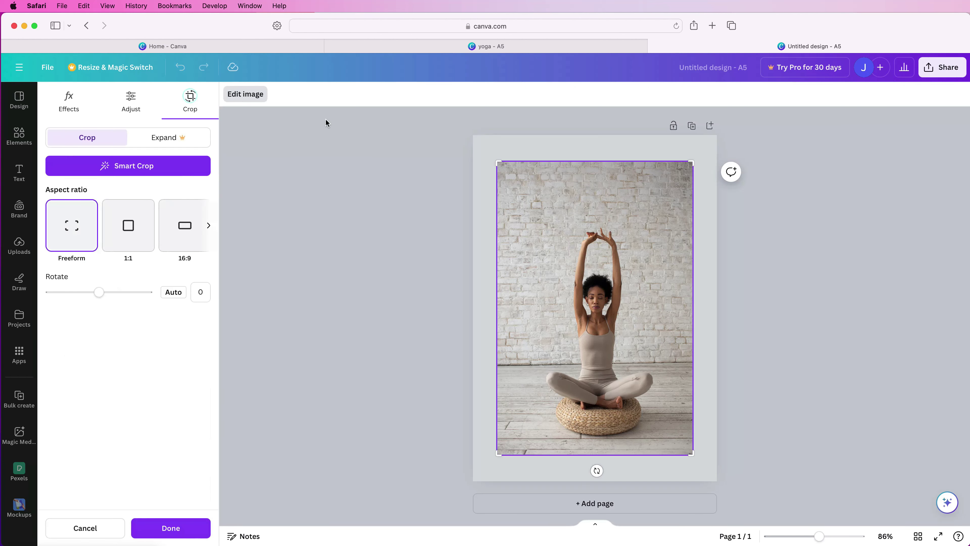
pyautogui.moveTo(700, 168); pyautogui.dragTo(699, 220)
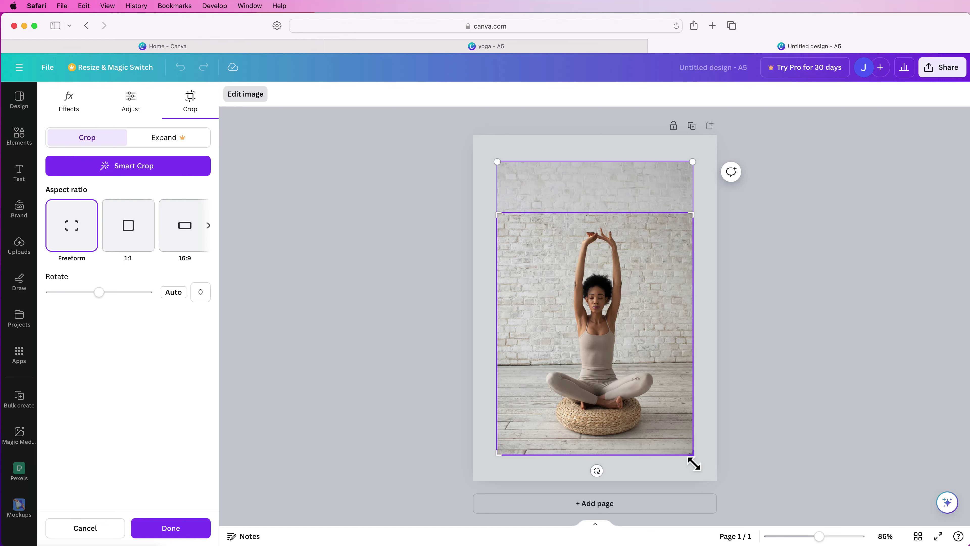
pyautogui.moveTo(692, 455); pyautogui.dragTo(697, 431)
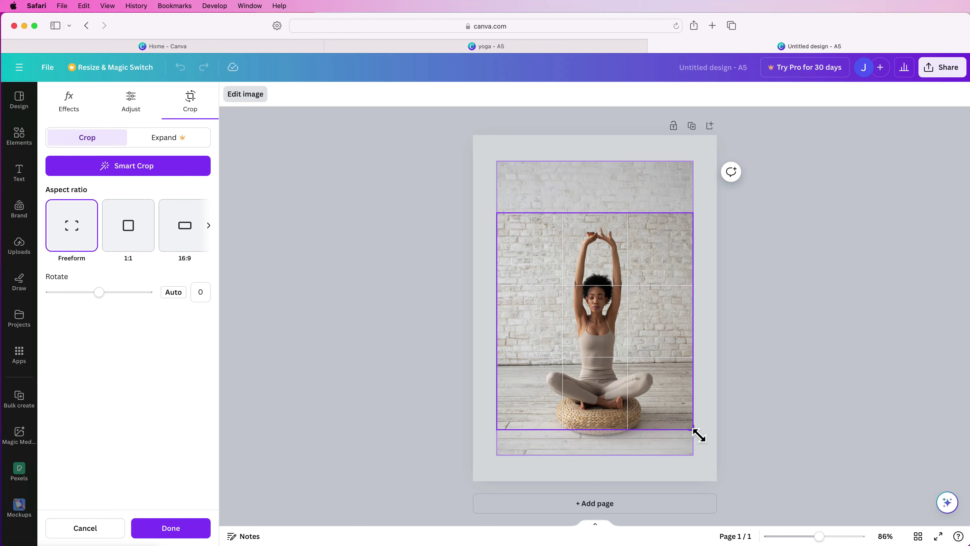
pyautogui.press('Return')
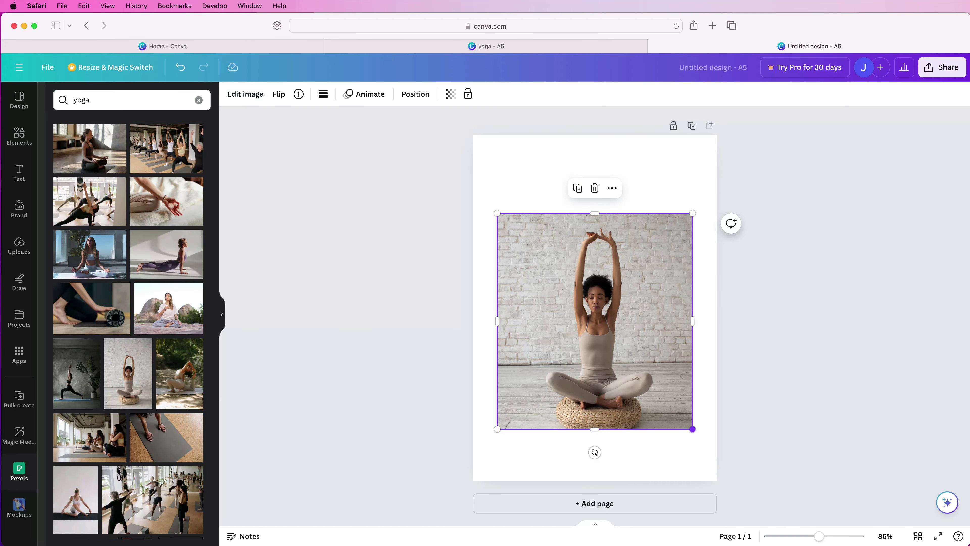
# Resize the yoga photo to about 10.1 × 11.2 and centre it on the page.
pyautogui.moveTo(693, 428); pyautogui.dragTo(662, 395)
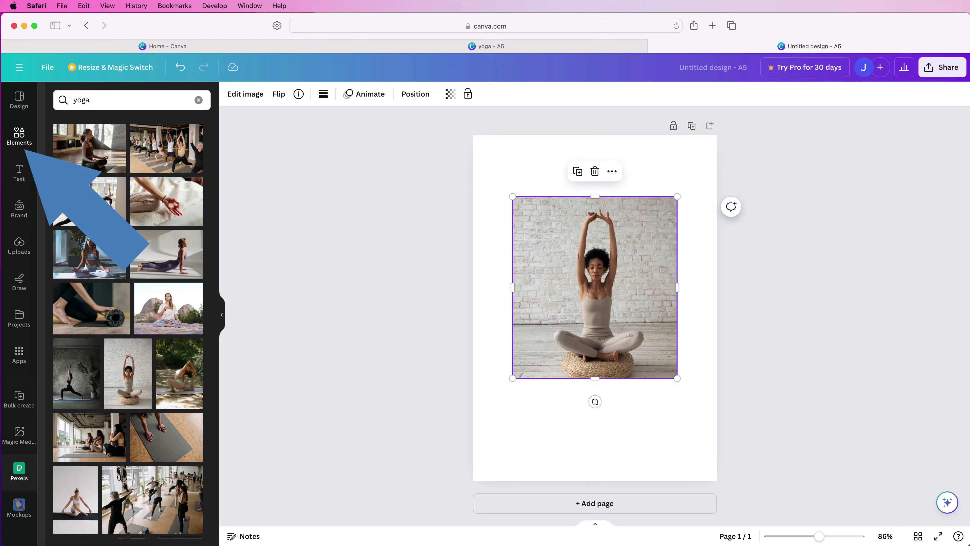
pyautogui.click(19, 136)
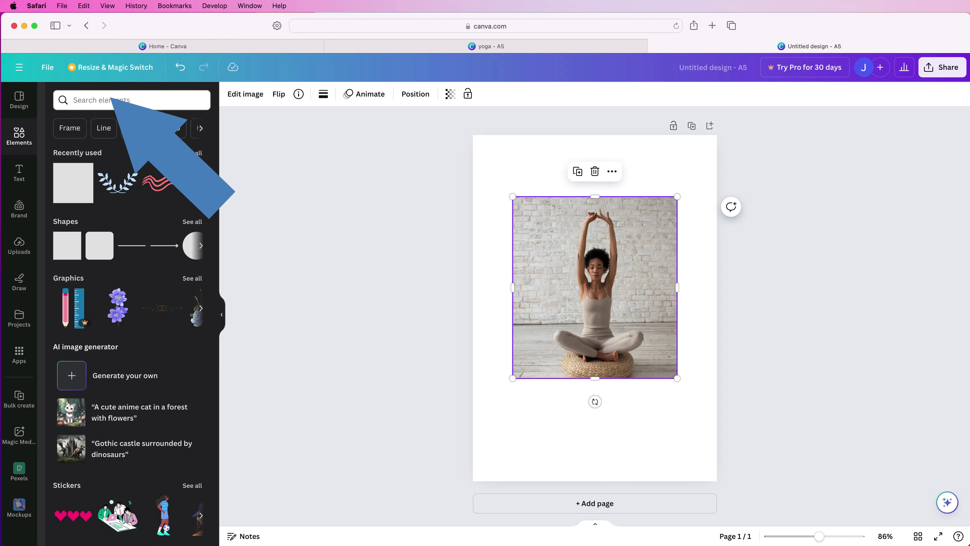
pyautogui.moveTo(67, 246)
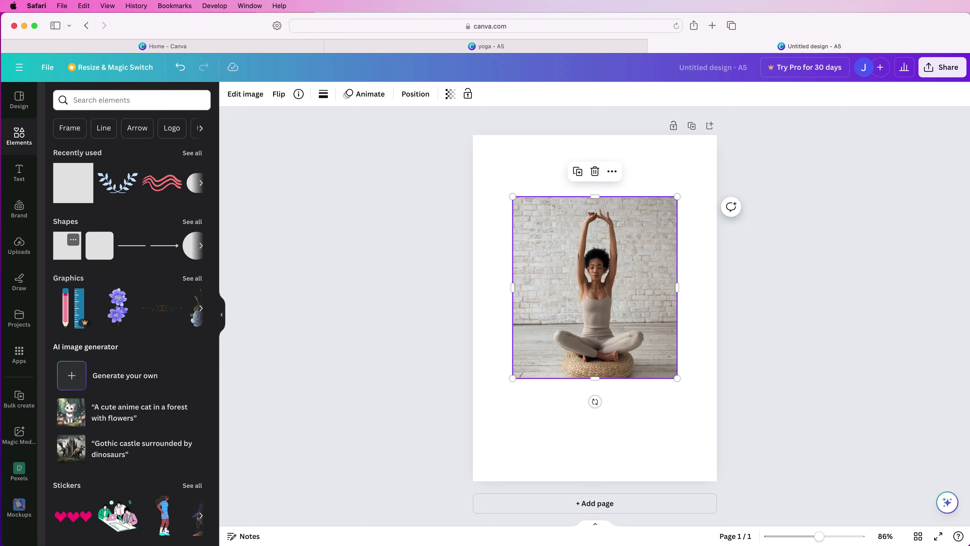
# Add a square shape and stretch it to cover the whole yoga photo.
pyautogui.click(68, 245)
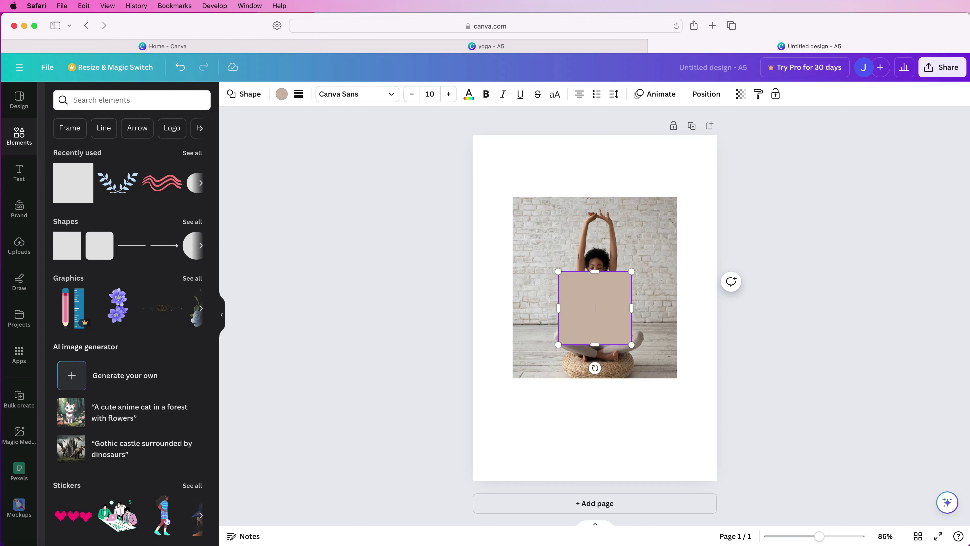
pyautogui.press('Return')
pyautogui.moveTo(558, 271); pyautogui.dragTo(513, 196)
pyautogui.moveTo(632, 345); pyautogui.dragTo(677, 378)
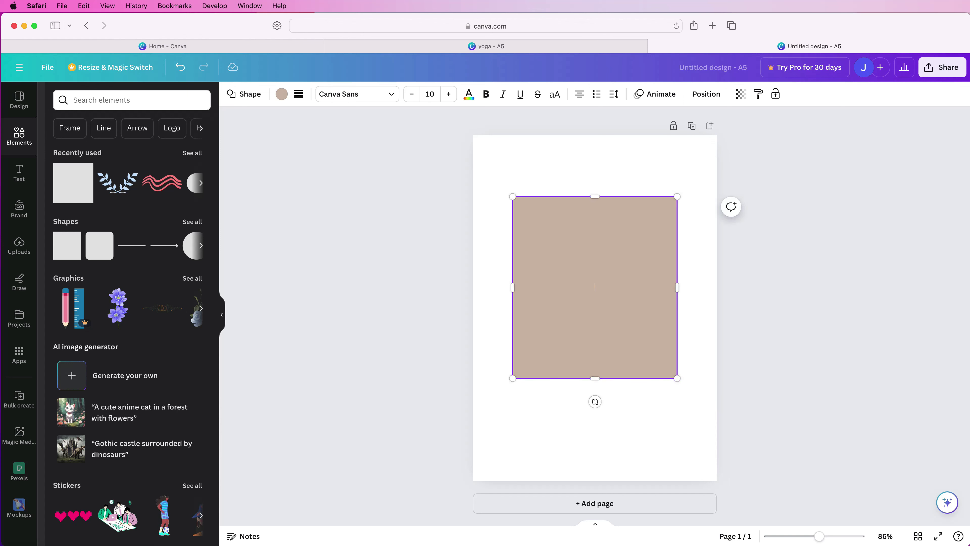
# Give the square a weight-3 grey-brown border and remove its tan fill.
pyautogui.click(299, 94)
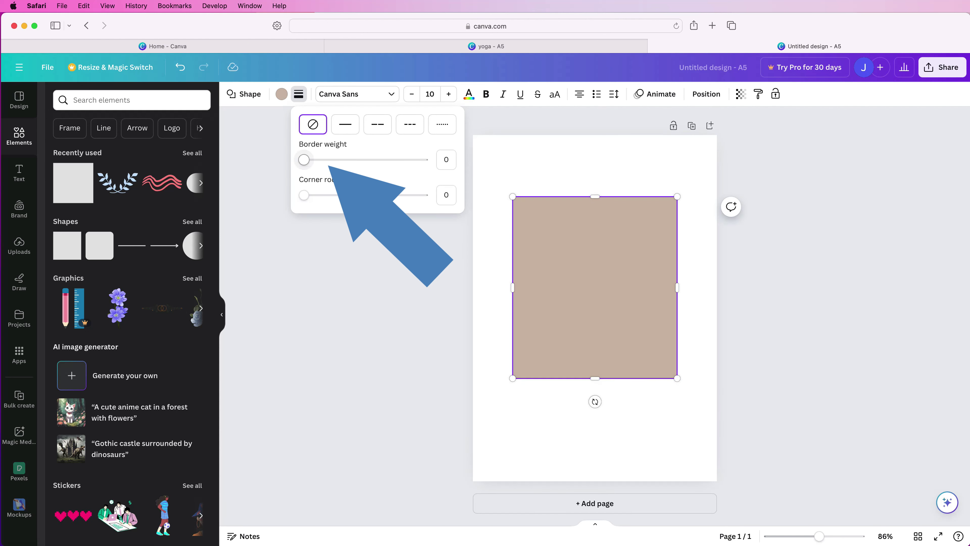
pyautogui.moveTo(321, 159); pyautogui.dragTo(325, 160)
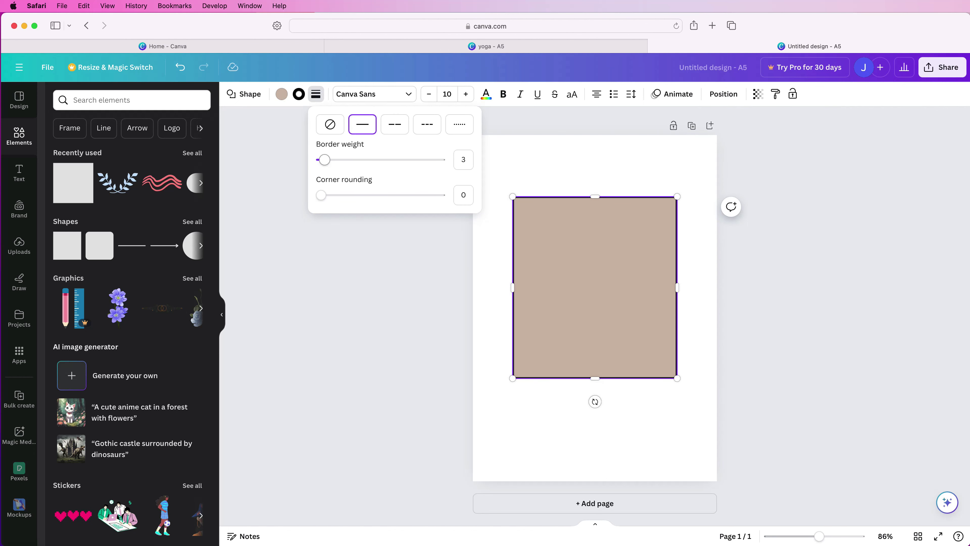
pyautogui.click(299, 94)
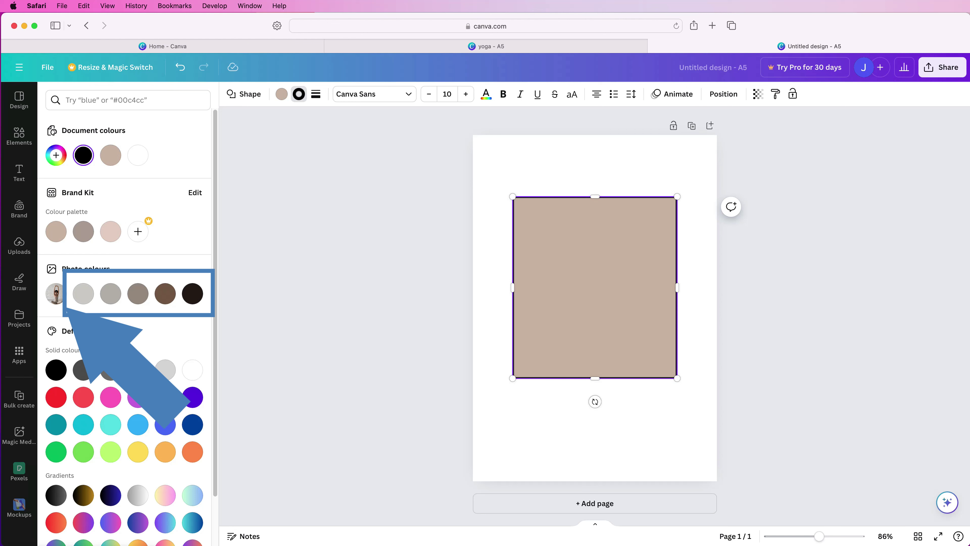
pyautogui.click(138, 293)
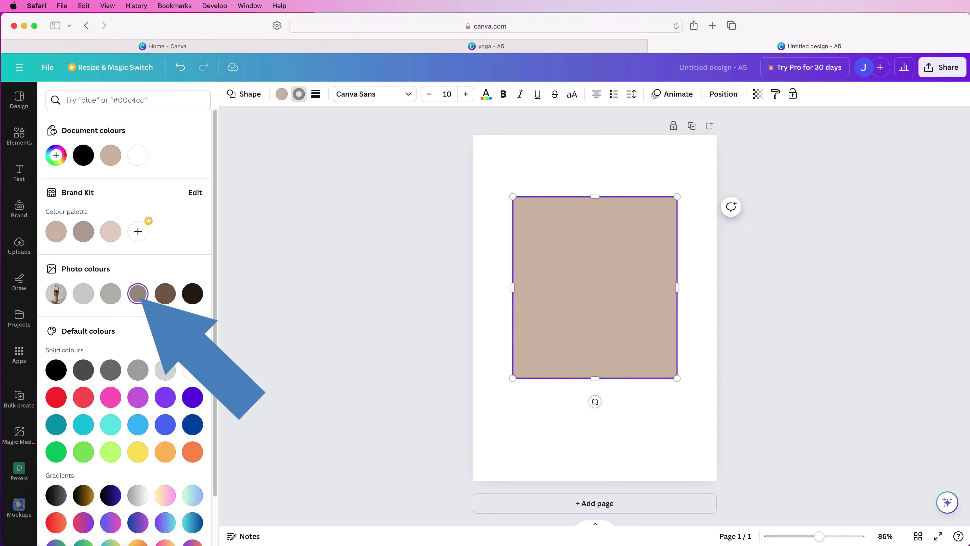
pyautogui.click(282, 94)
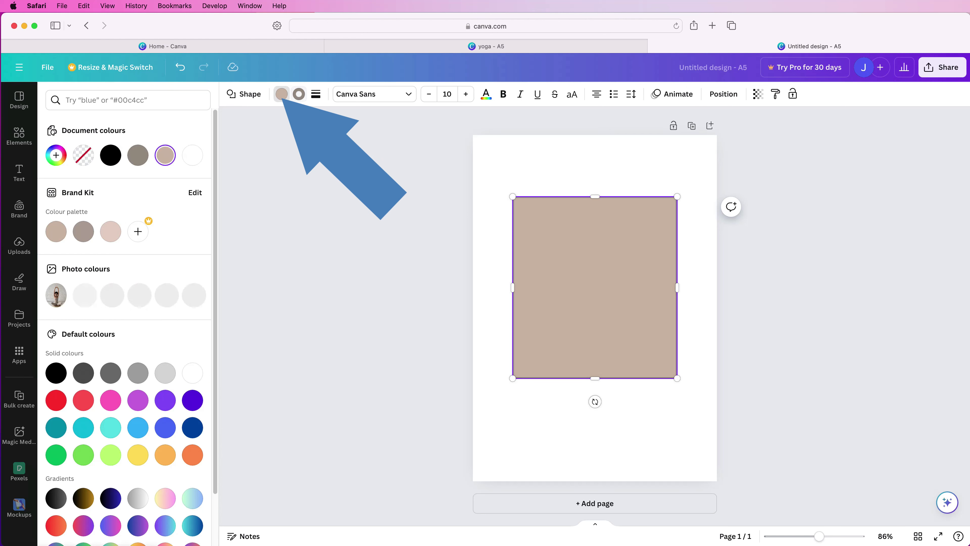
pyautogui.click(84, 155)
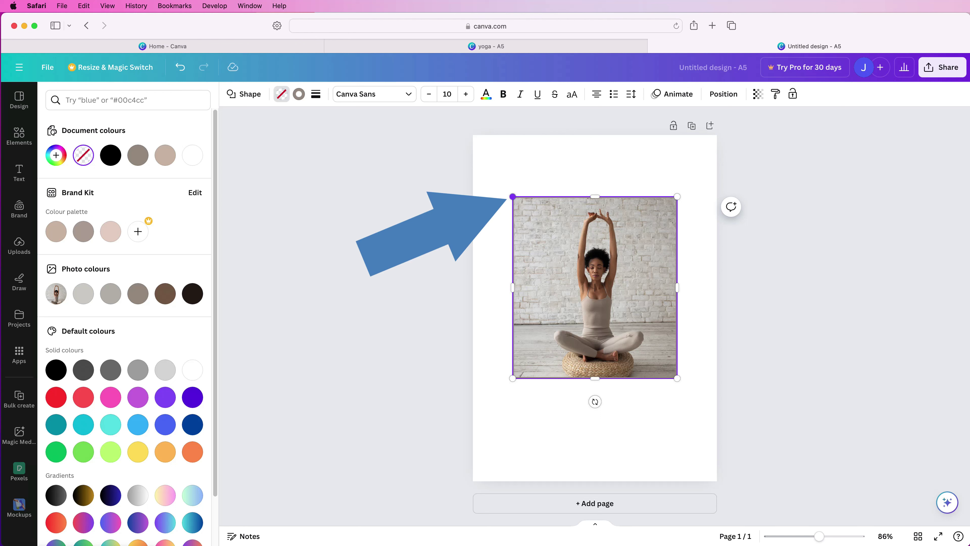
# Enlarge the outline frame beyond the photo and centre the photo within it.
pyautogui.moveTo(512, 197); pyautogui.dragTo(502, 184)
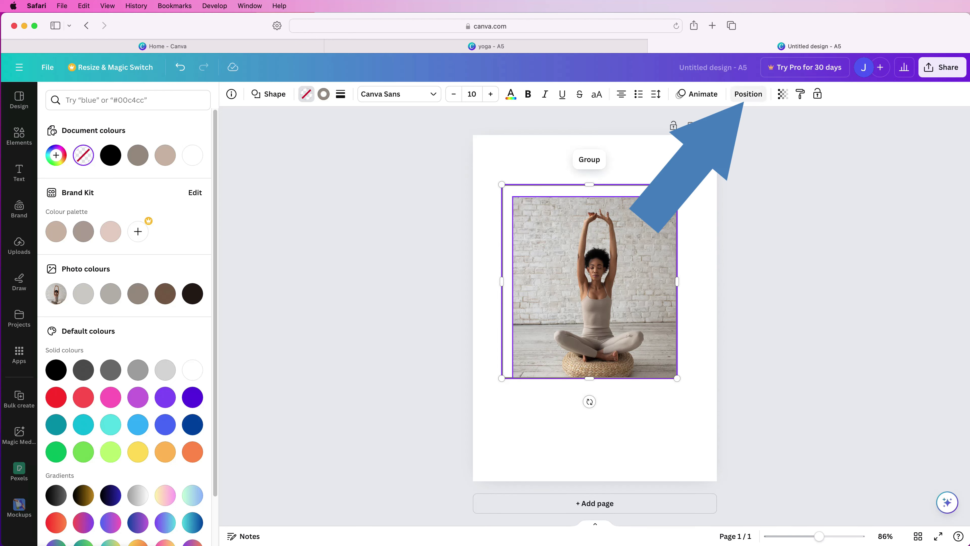
pyautogui.click(748, 94)
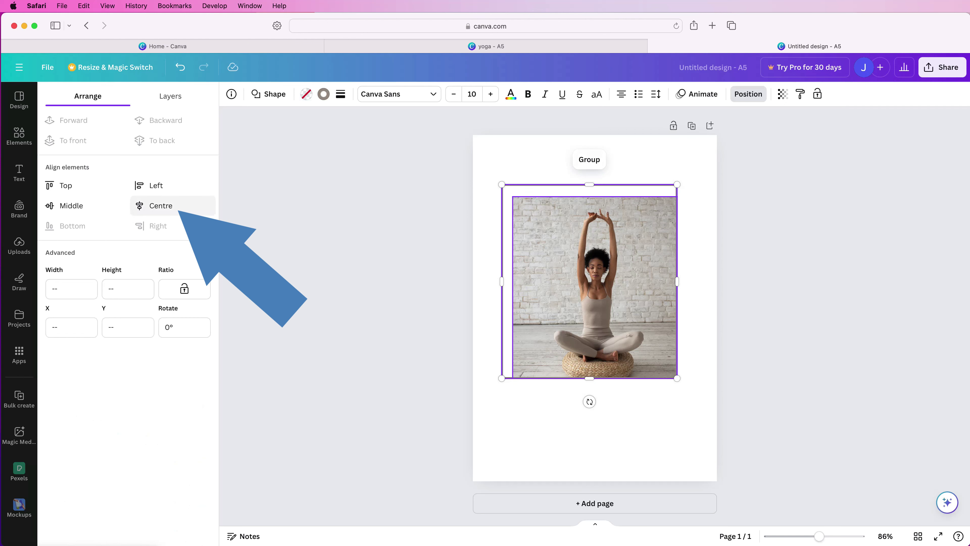
pyautogui.click(157, 206)
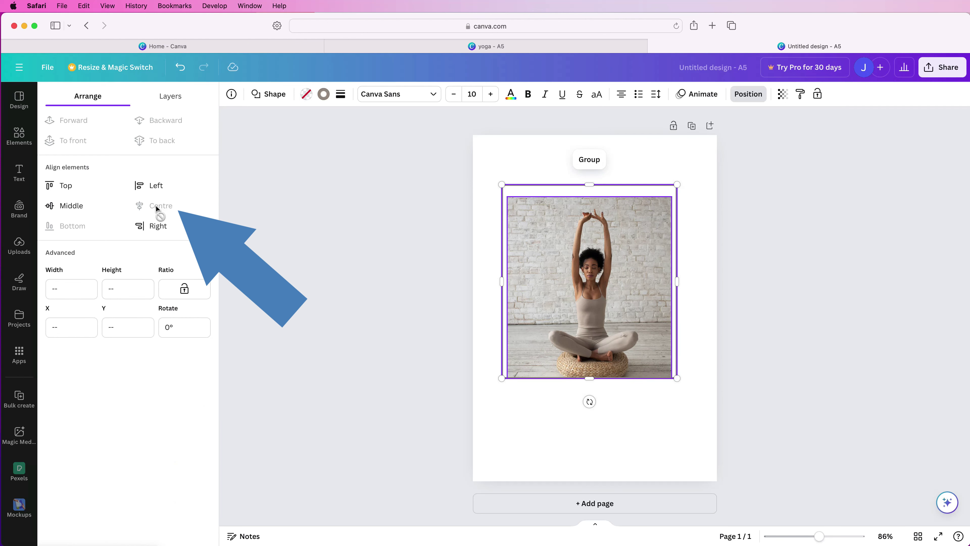
pyautogui.click(73, 208)
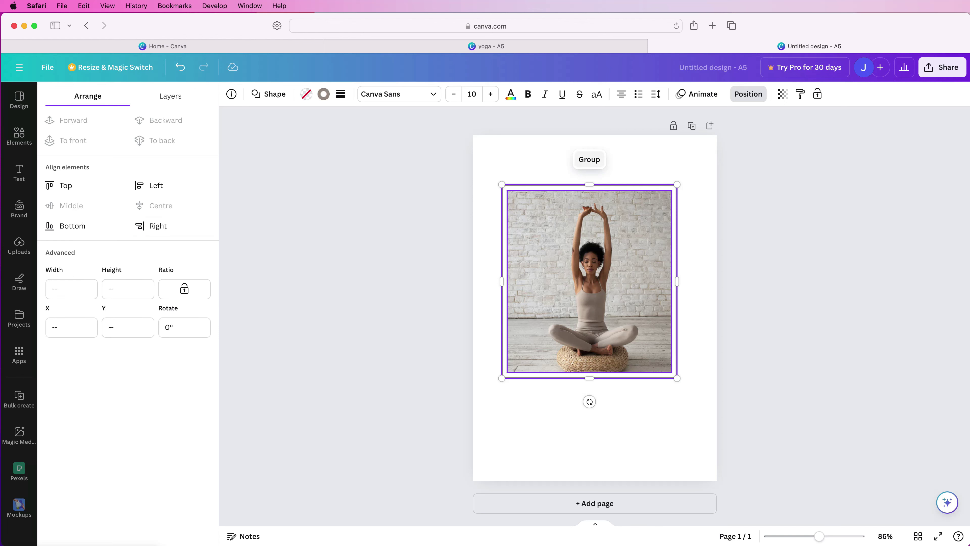
# Group the photo with its frame and move the group to the page centre.
pyautogui.click(589, 160)
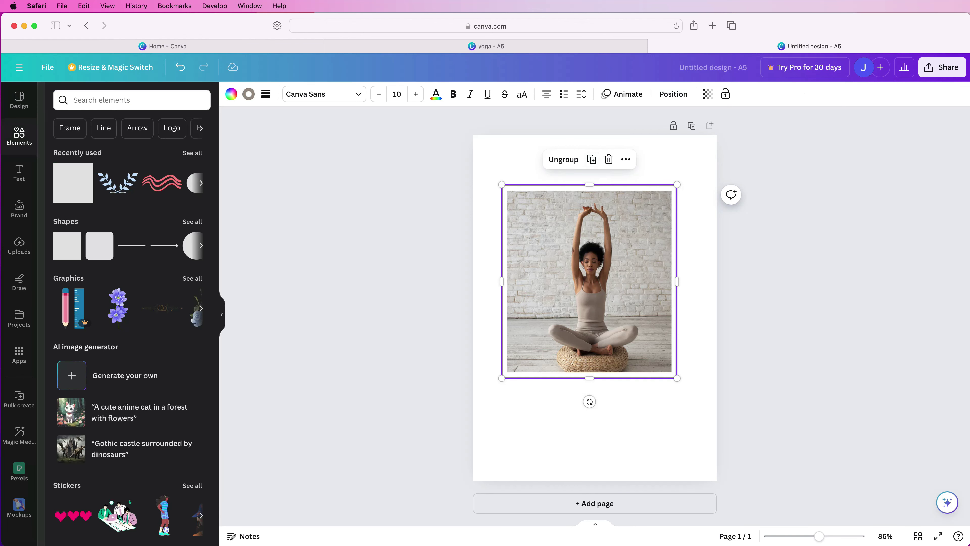
pyautogui.press('Escape')
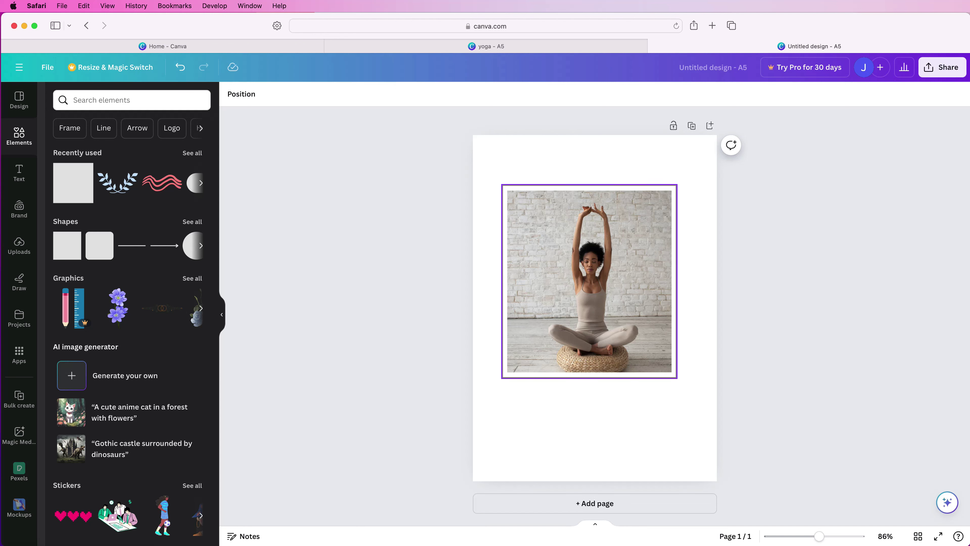
pyautogui.moveTo(589, 281); pyautogui.dragTo(595, 281)
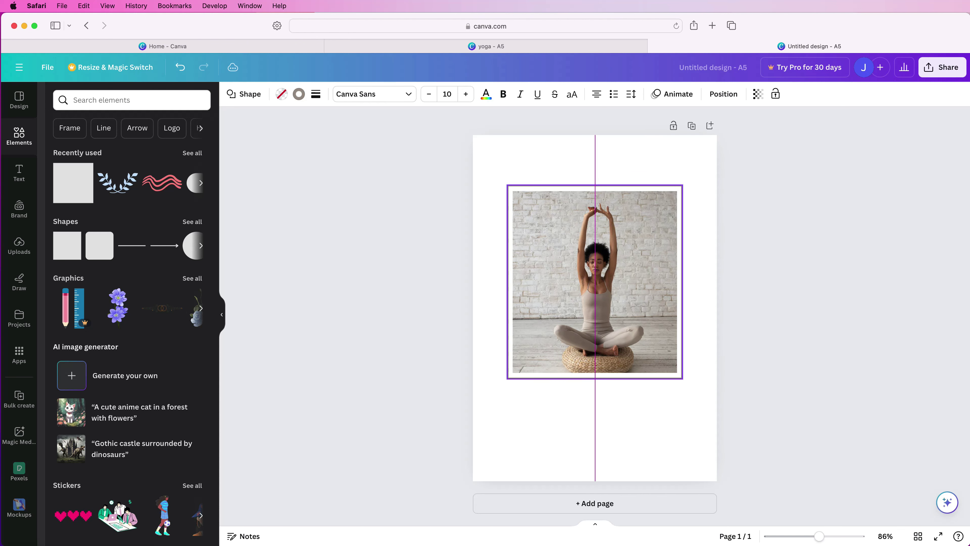
pyautogui.moveTo(595, 281); pyautogui.dragTo(594, 292)
pyautogui.press('Escape')
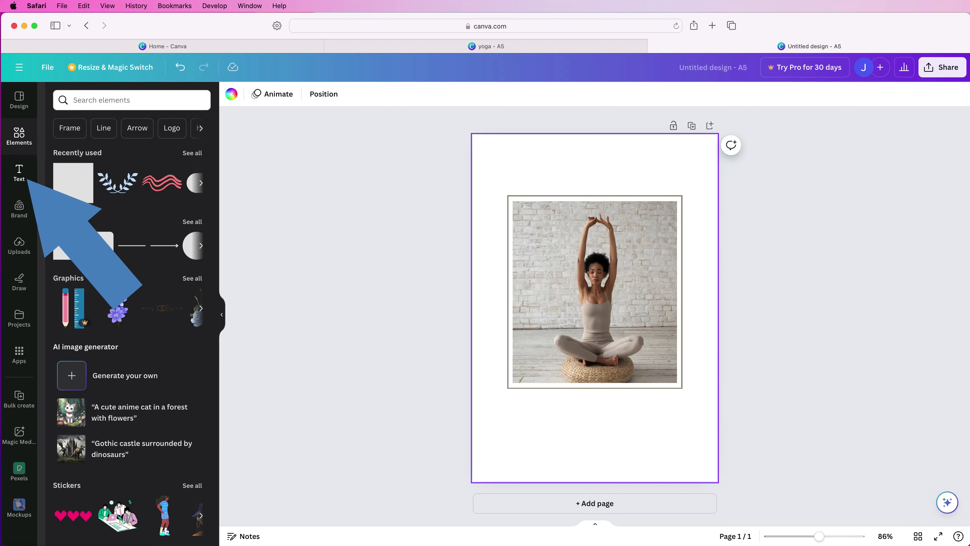
# Add a heading with the first name and move it above the framed photo.
pyautogui.click(19, 173)
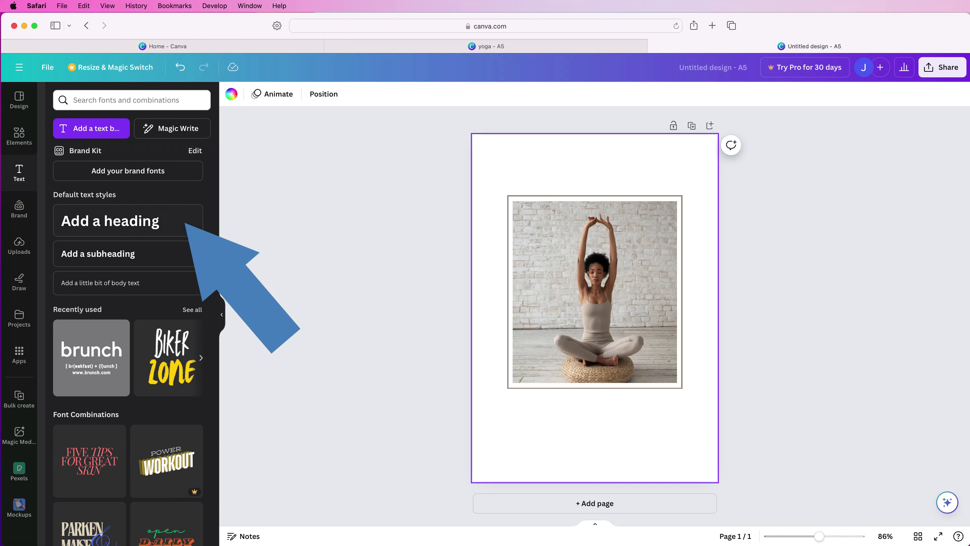
pyautogui.click(128, 220)
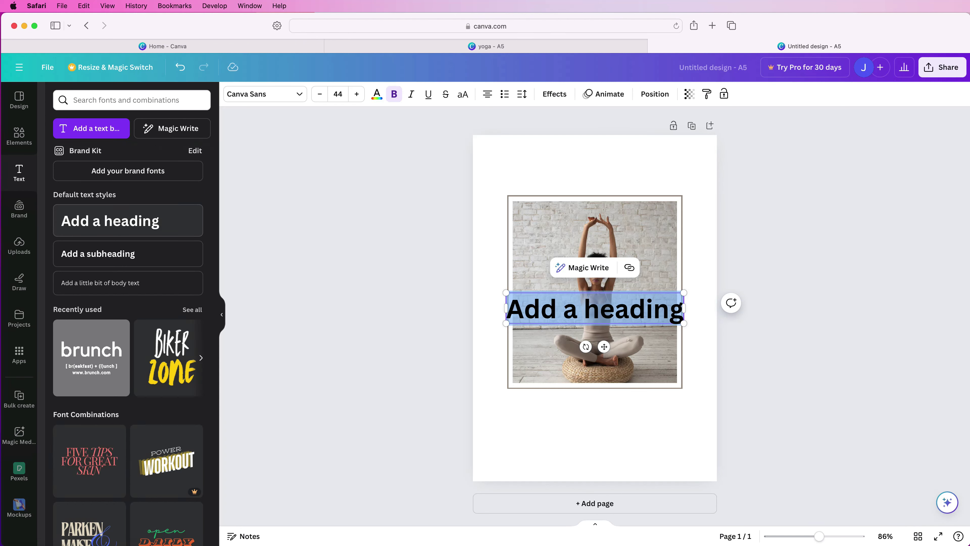
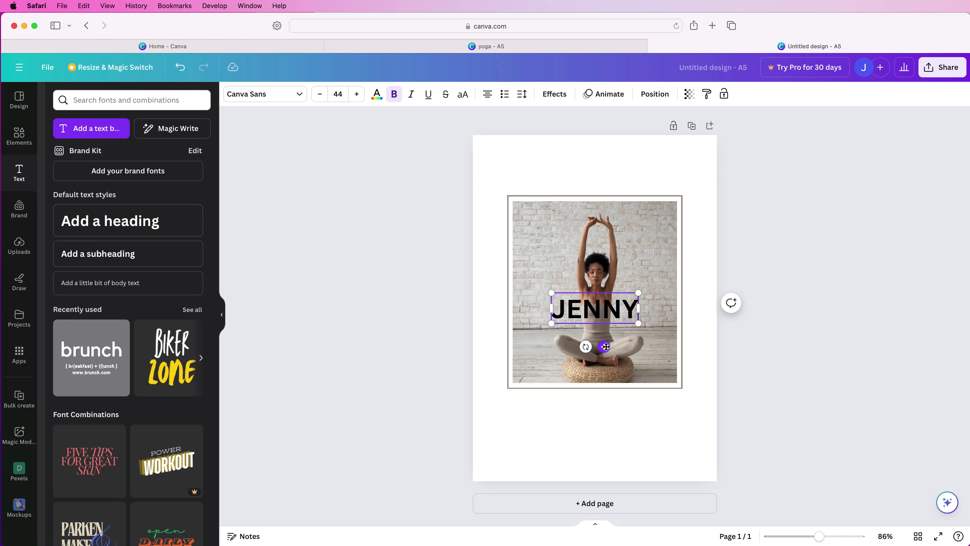
pyautogui.moveTo(606, 348); pyautogui.dragTo(561, 214)
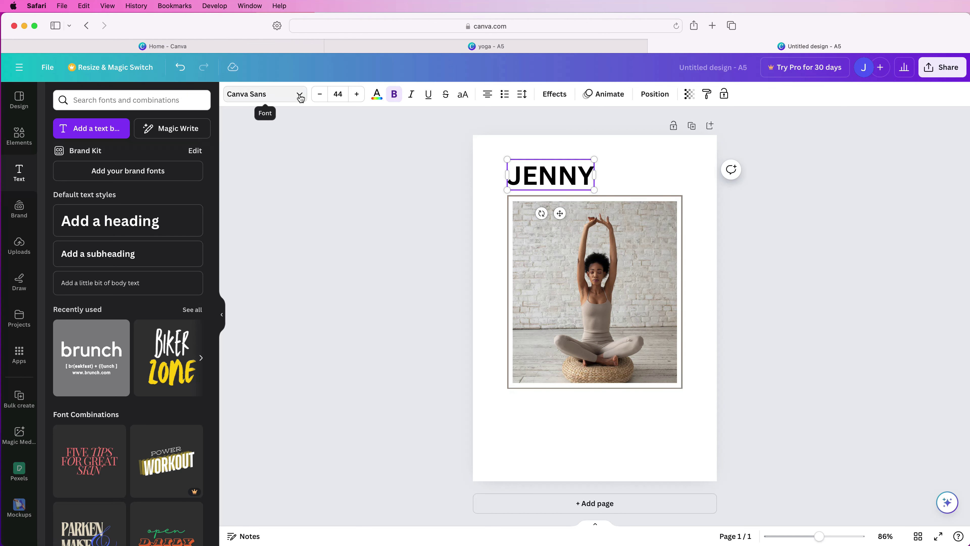
pyautogui.click(300, 96)
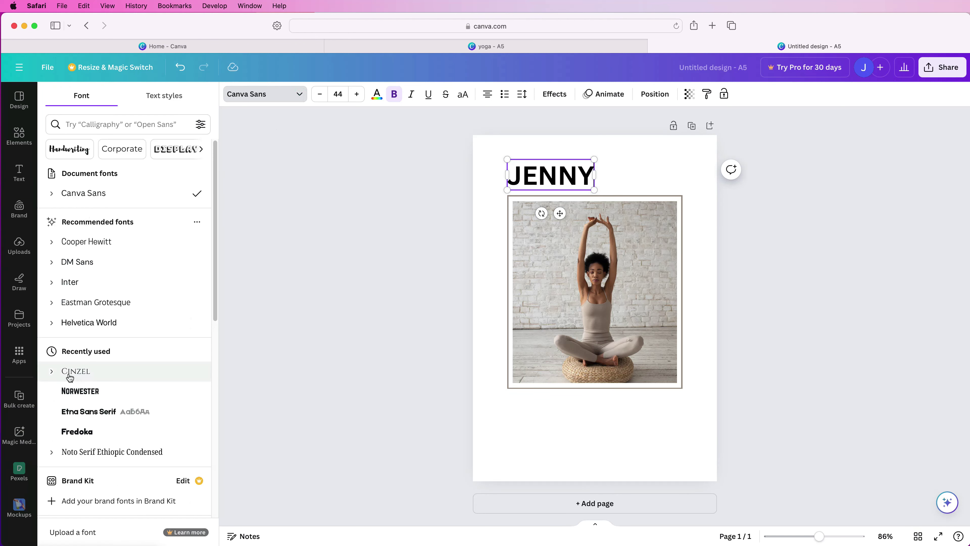
# Set the name heading in Cinzel and colour it the photo's grey-brown #9f9388.
pyautogui.click(86, 377)
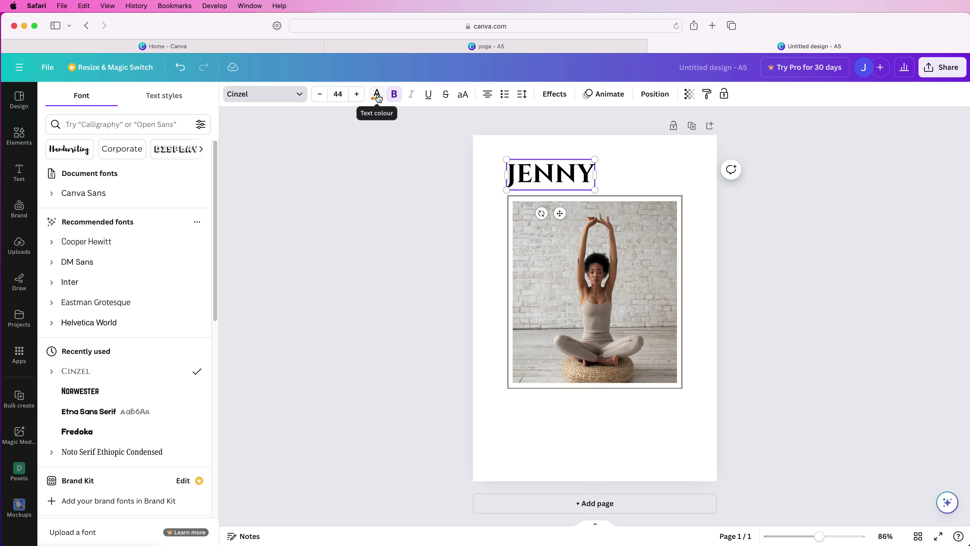
pyautogui.click(378, 96)
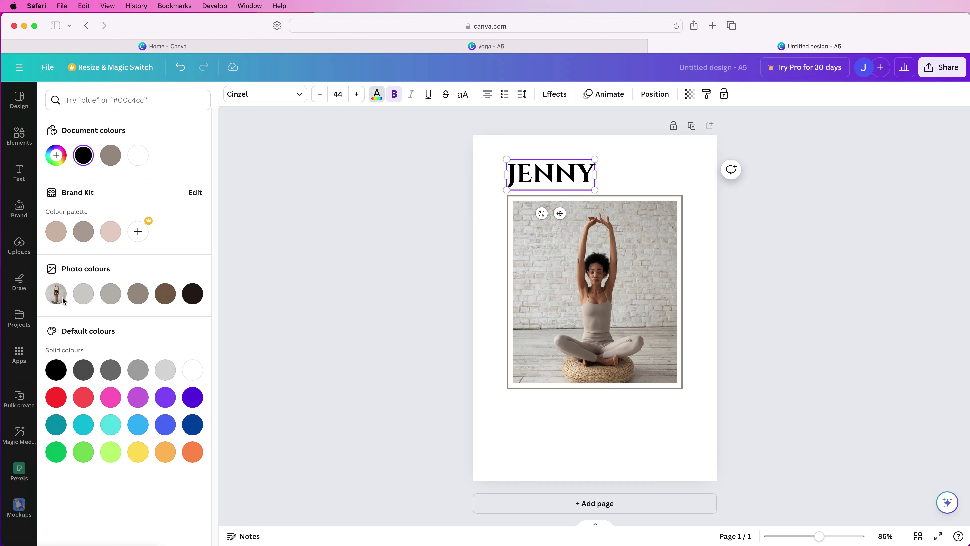
pyautogui.click(138, 295)
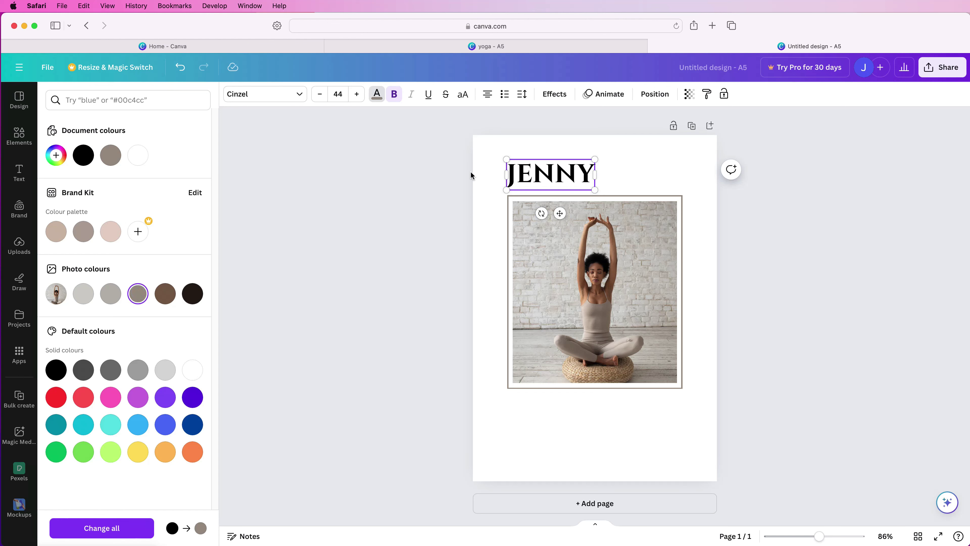
pyautogui.click(632, 169)
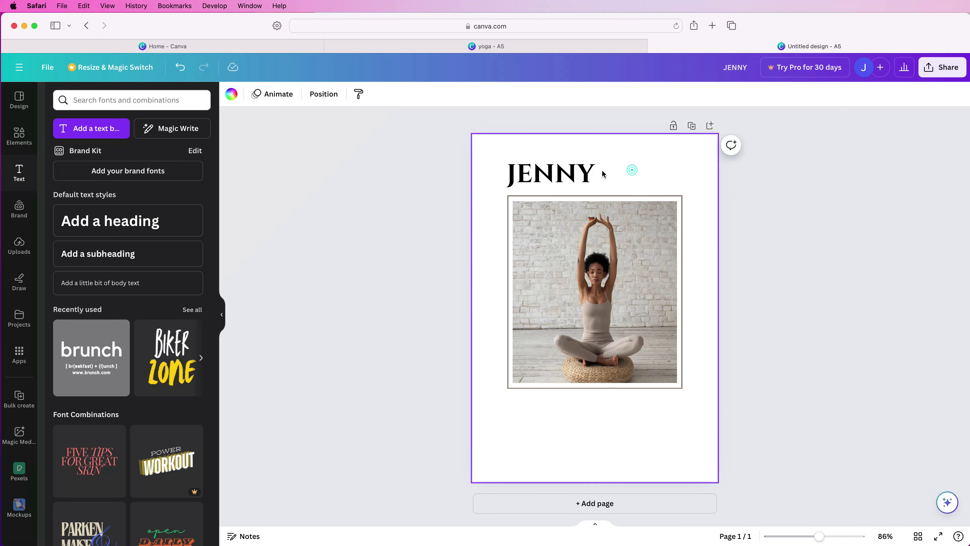
pyautogui.click(577, 178)
pyautogui.click(578, 179)
pyautogui.moveTo(589, 177); pyautogui.dragTo(521, 195)
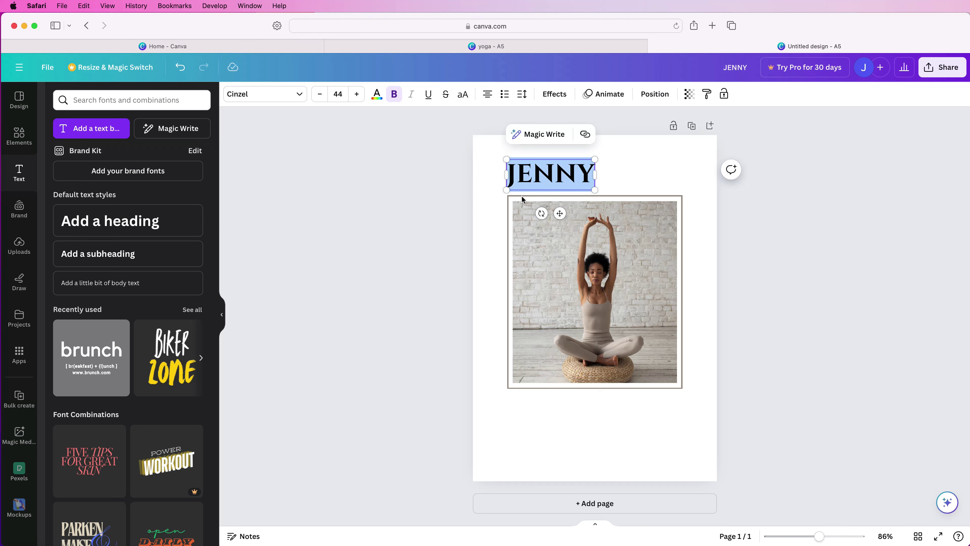
pyautogui.click(377, 95)
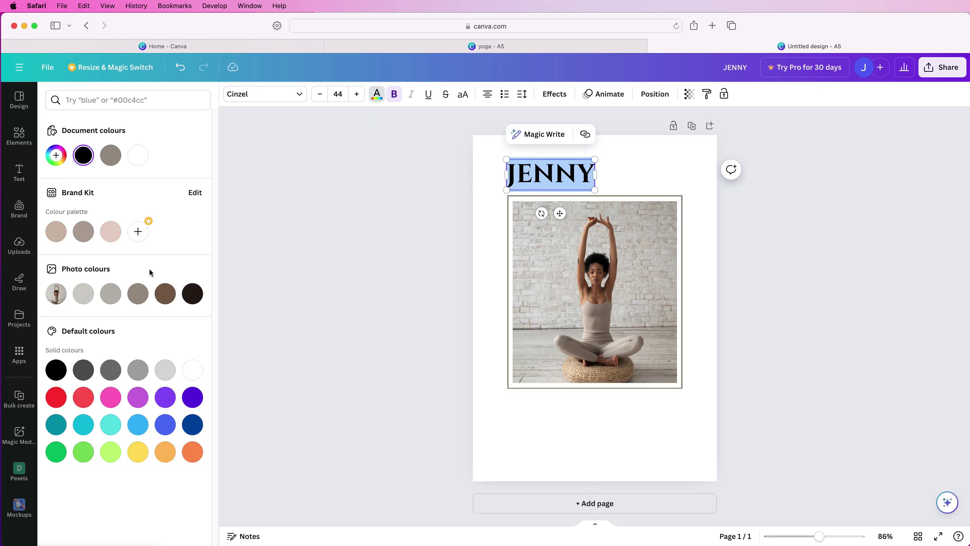
pyautogui.click(138, 294)
pyautogui.click(602, 194)
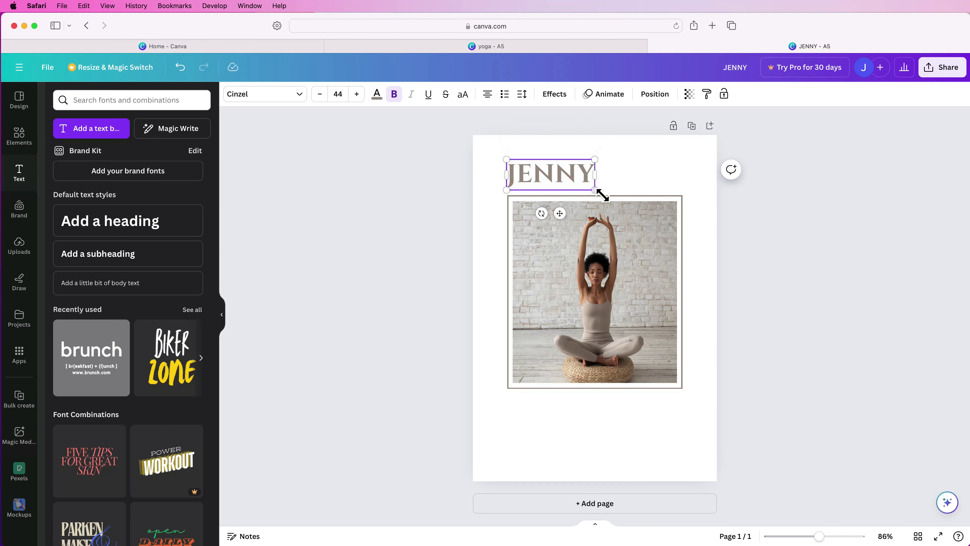
# Resize the name heading down to 28.4 pt above the photo's left edge.
pyautogui.moveTo(596, 189); pyautogui.dragTo(553, 213)
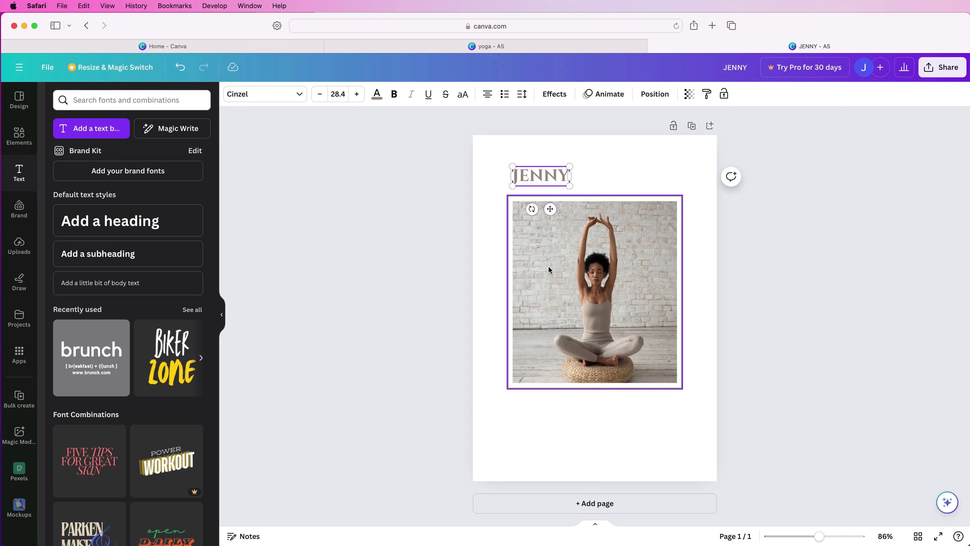
pyautogui.click(591, 171)
pyautogui.click(543, 173)
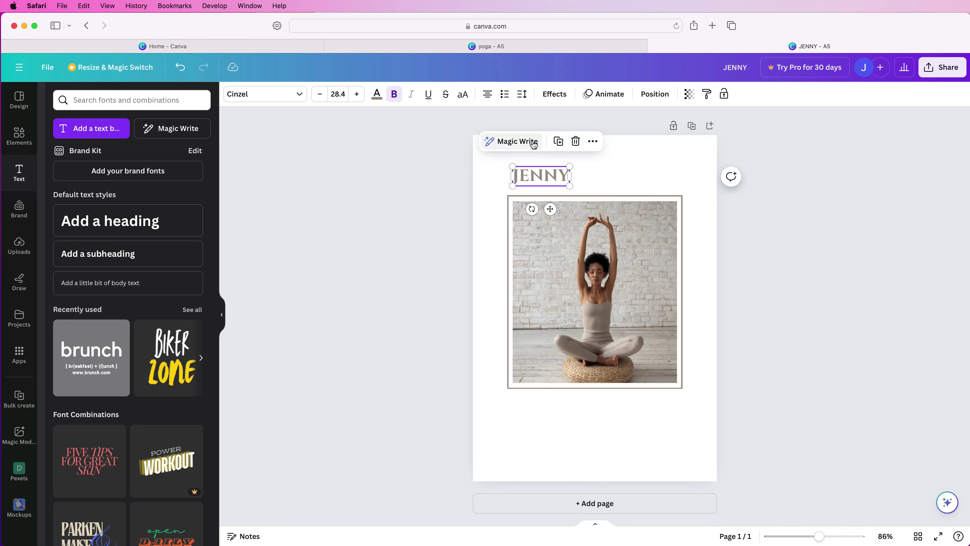
pyautogui.click(560, 142)
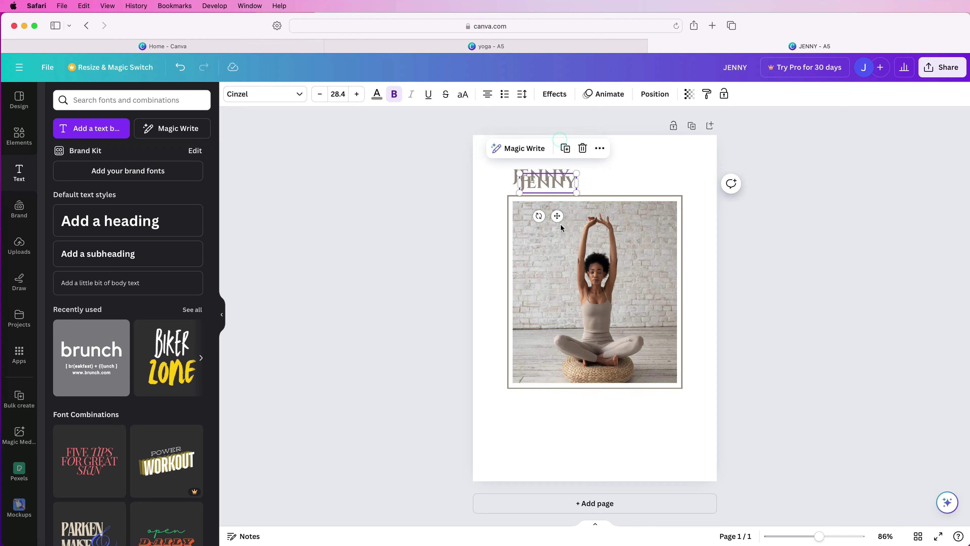
pyautogui.moveTo(558, 216); pyautogui.dragTo(663, 206)
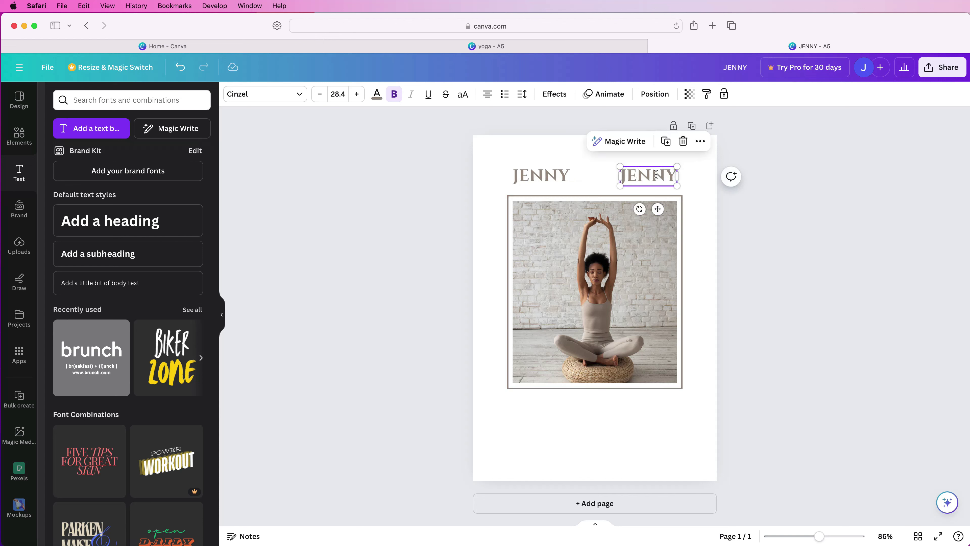
pyautogui.doubleClick(654, 177)
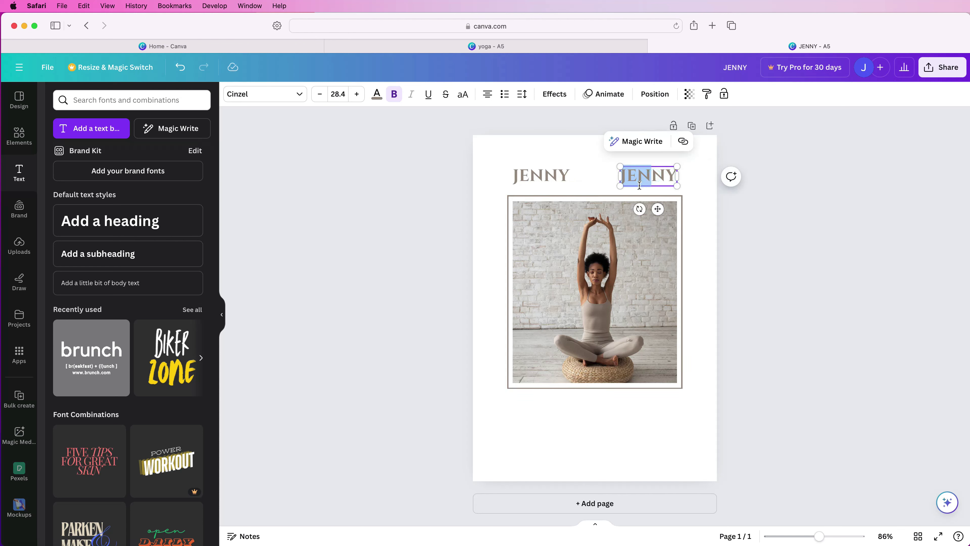
pyautogui.press('super+a')
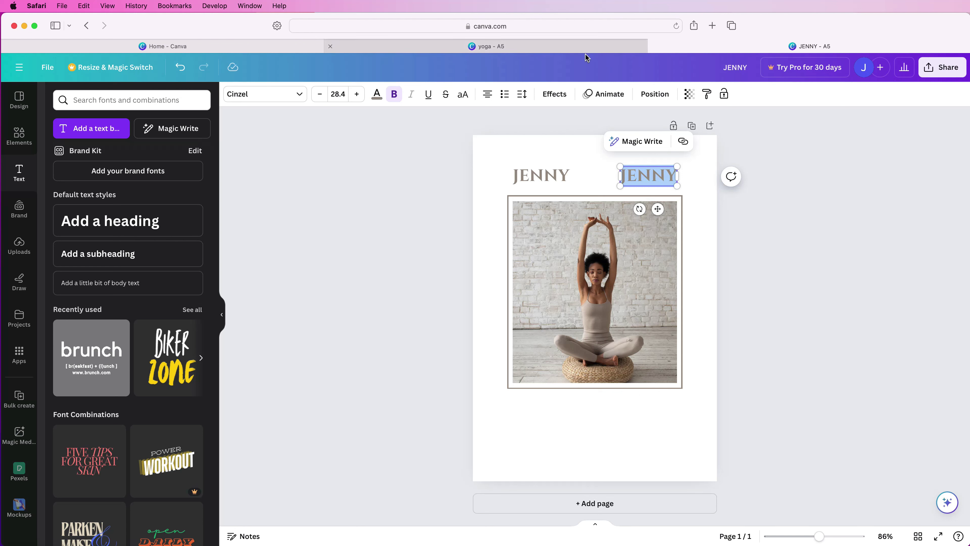
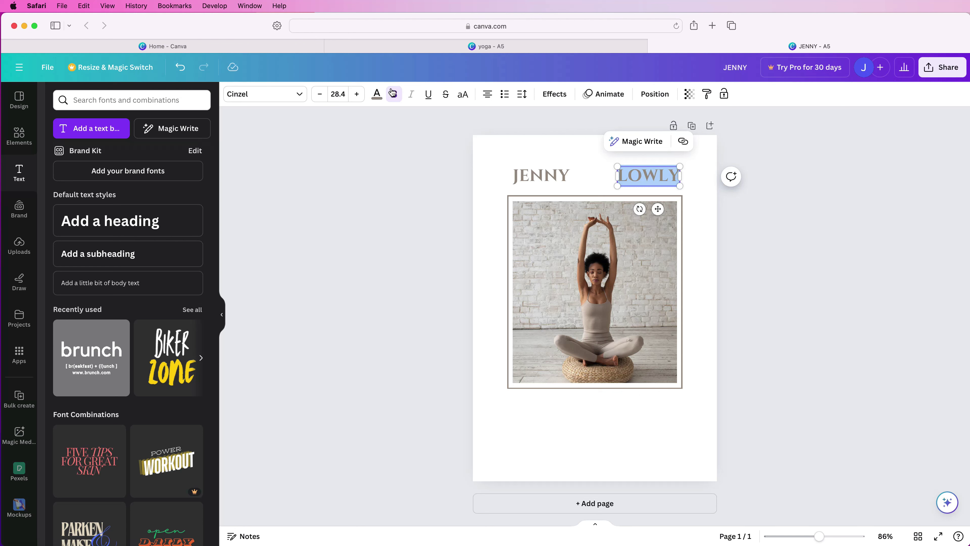
pyautogui.click(397, 95)
pyautogui.click(545, 175)
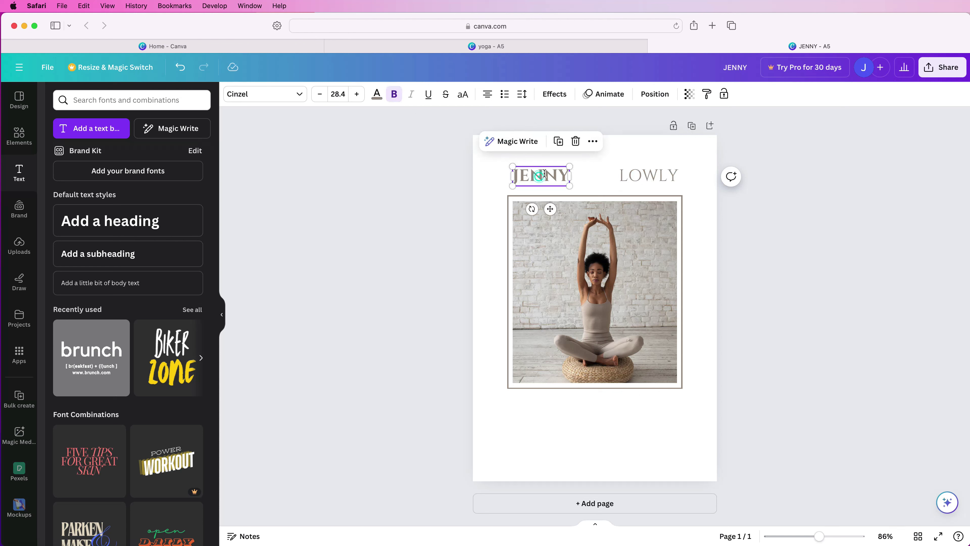
pyautogui.click(395, 94)
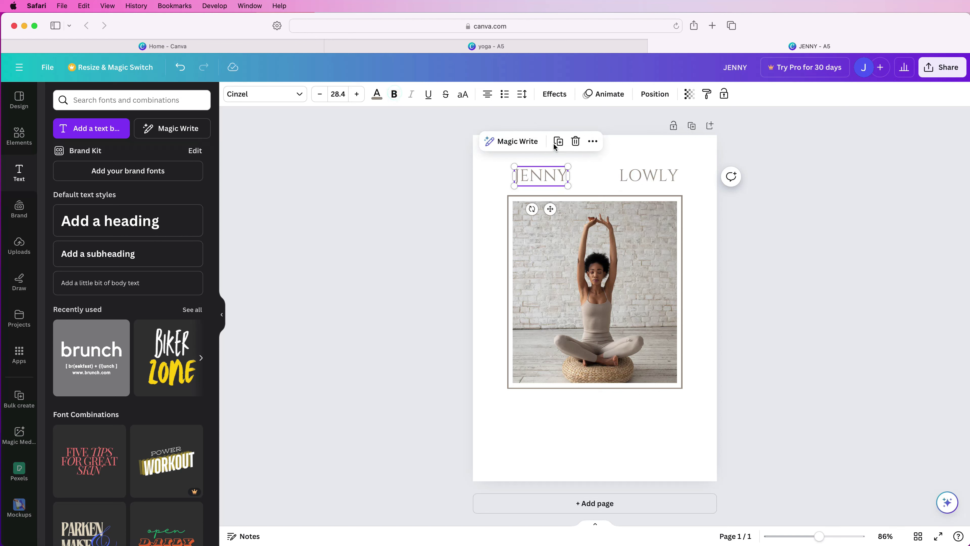
pyautogui.click(603, 175)
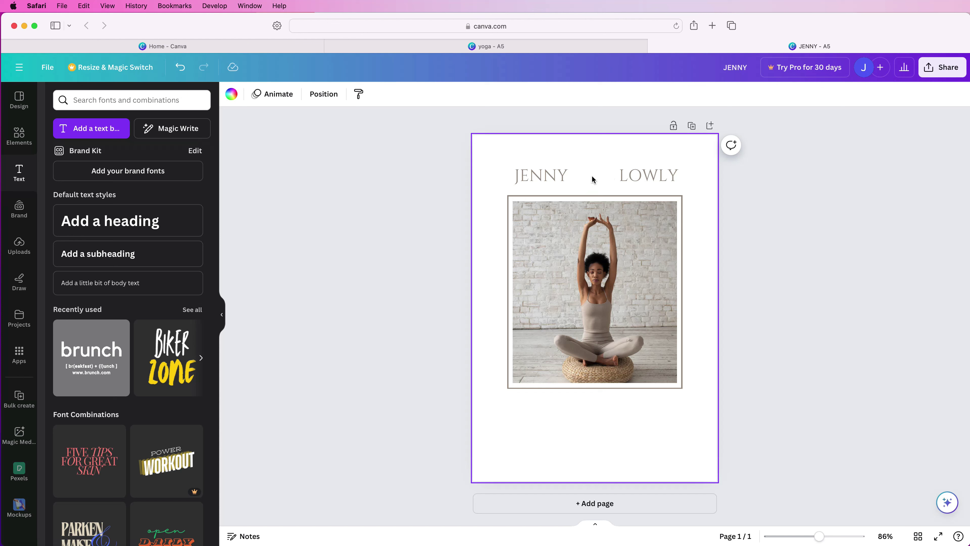
pyautogui.click(20, 137)
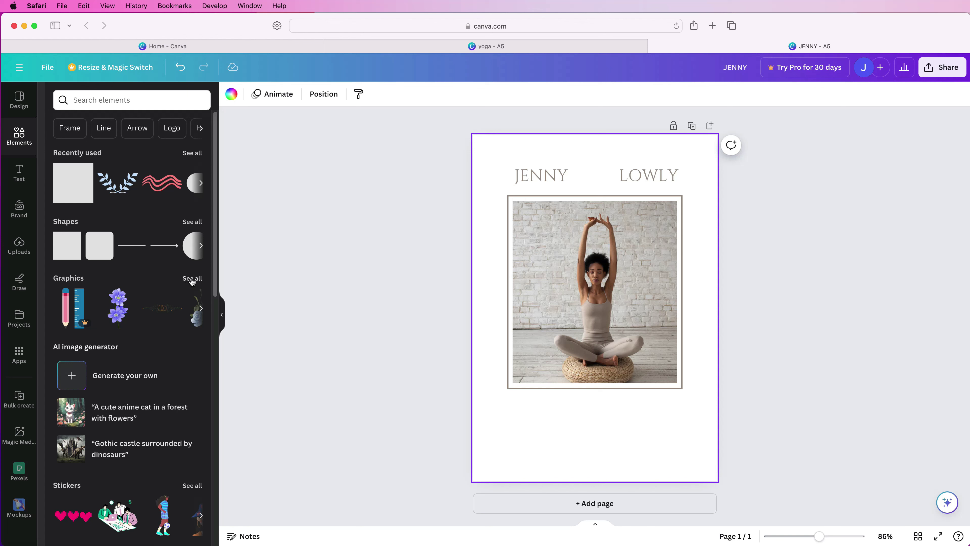
pyautogui.click(192, 279)
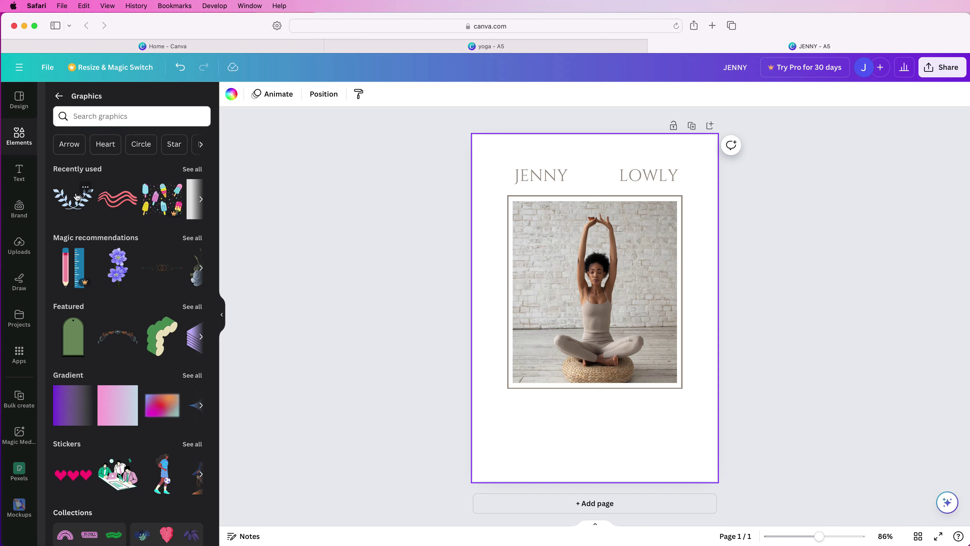
pyautogui.click(78, 206)
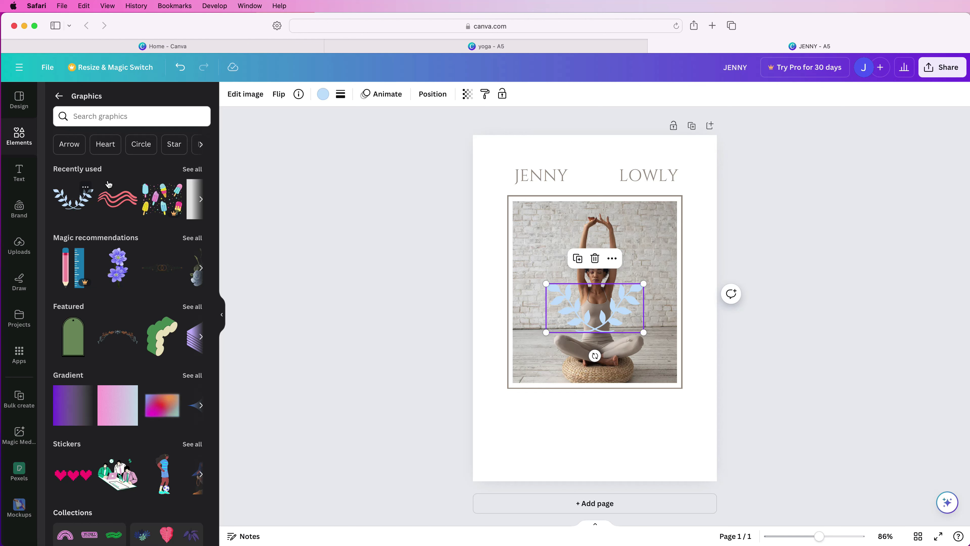
pyautogui.moveTo(607, 316); pyautogui.dragTo(603, 210)
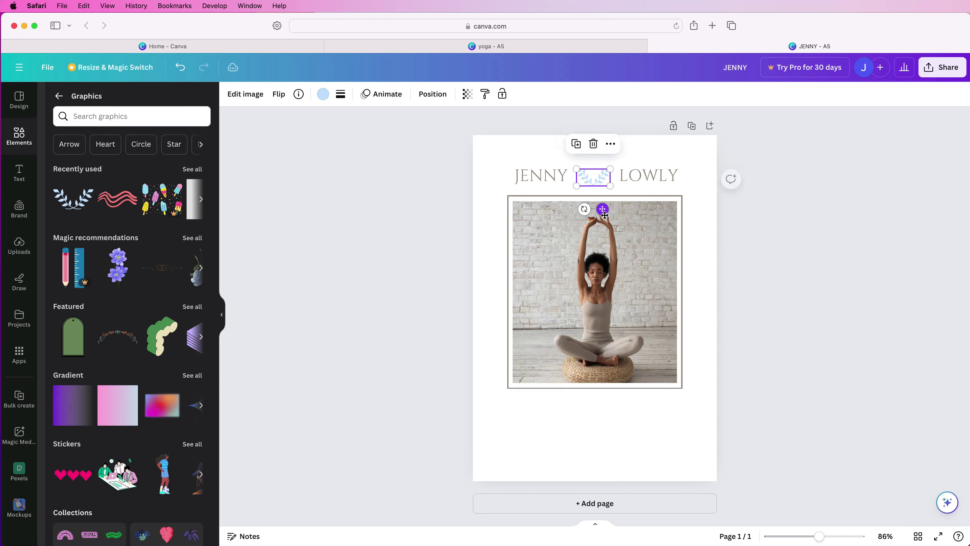
# Recolour the wreath the photo's dark brown and place a copy of JENNY below the photo.
pyautogui.click(322, 94)
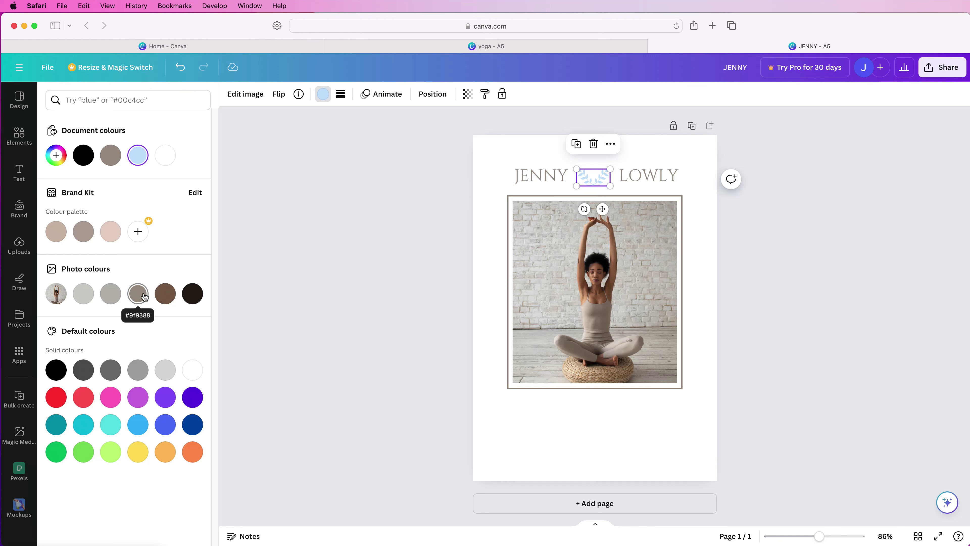
pyautogui.click(165, 297)
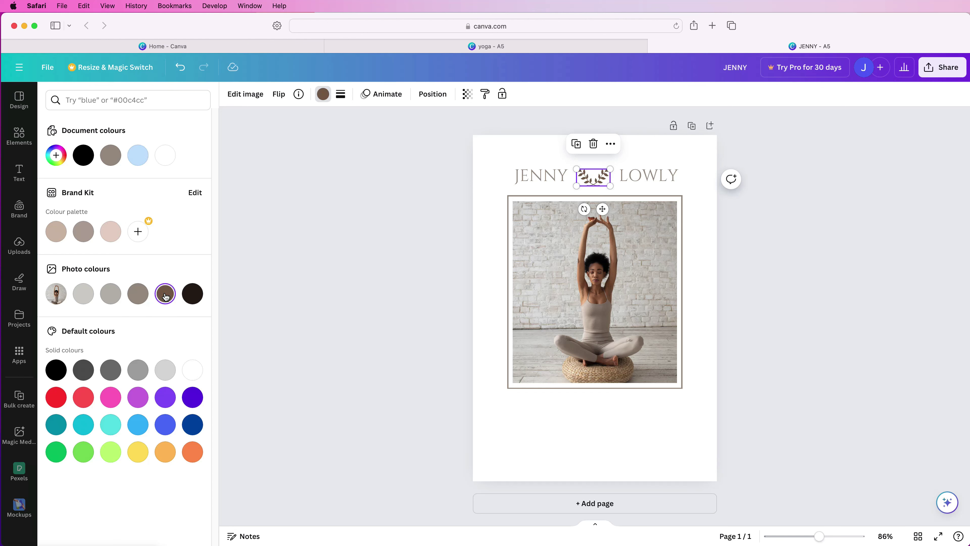
pyautogui.click(540, 176)
pyautogui.click(558, 142)
pyautogui.moveTo(558, 216); pyautogui.dragTo(604, 448)
# Change the copied text below the photo to a bold YOGA title.
pyautogui.doubleClick(609, 416)
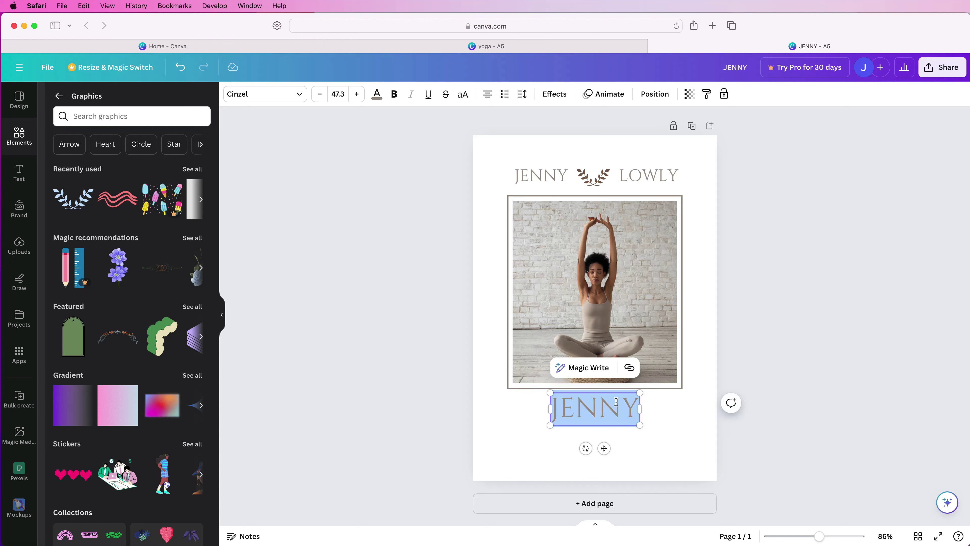
pyautogui.write('YOGA')
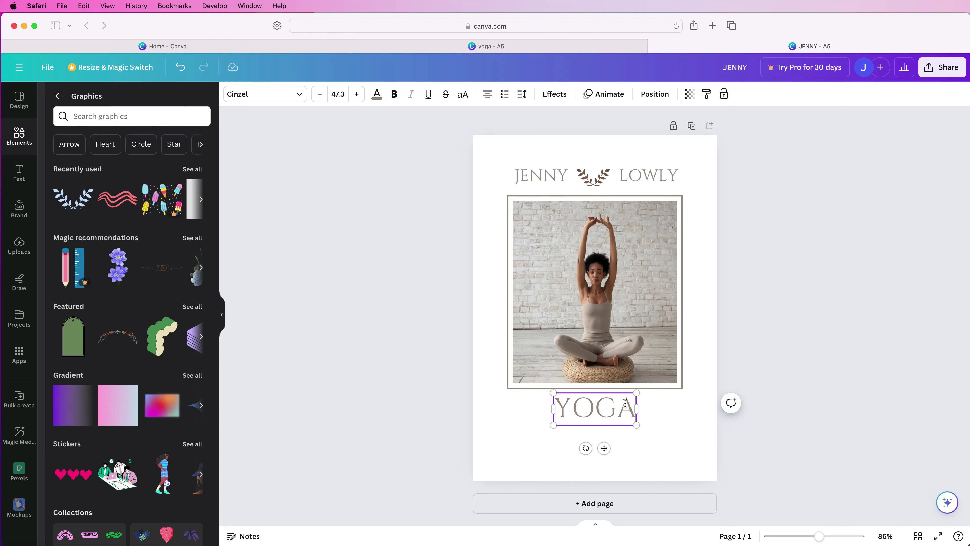
pyautogui.doubleClick(625, 402)
pyautogui.click(394, 95)
pyautogui.click(704, 352)
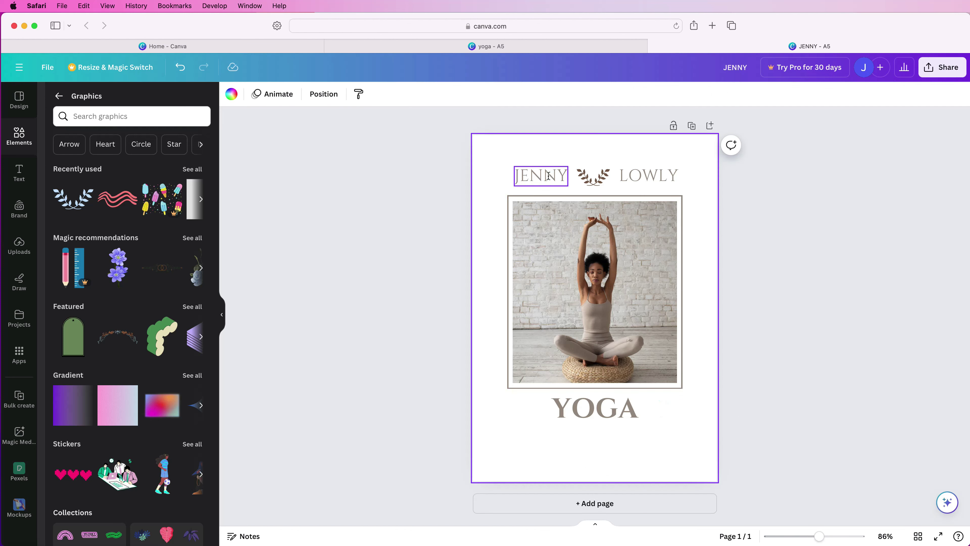
# Place another JENNY copy centred beneath YOGA and widen its text box.
pyautogui.click(540, 175)
pyautogui.click(559, 142)
pyautogui.moveTo(557, 216); pyautogui.dragTo(693, 443)
pyautogui.moveTo(569, 436); pyautogui.dragTo(538, 436)
pyautogui.moveTo(662, 437); pyautogui.dragTo(575, 436)
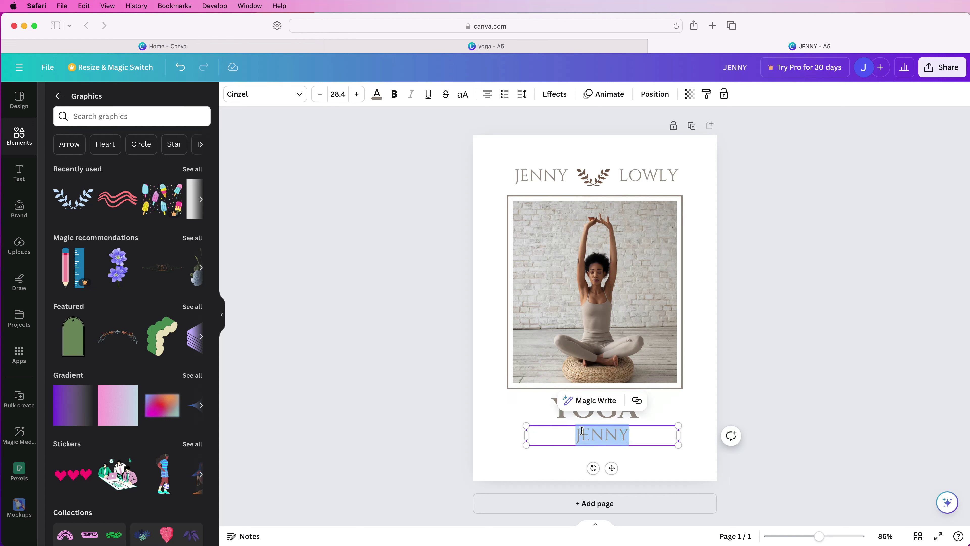
# Paste the tagline 'Boost your flexibility and strength through yoga and fitness training' over the JENNY copy.
pyautogui.write('Boost your flexibility and strength through yoga and wellness')
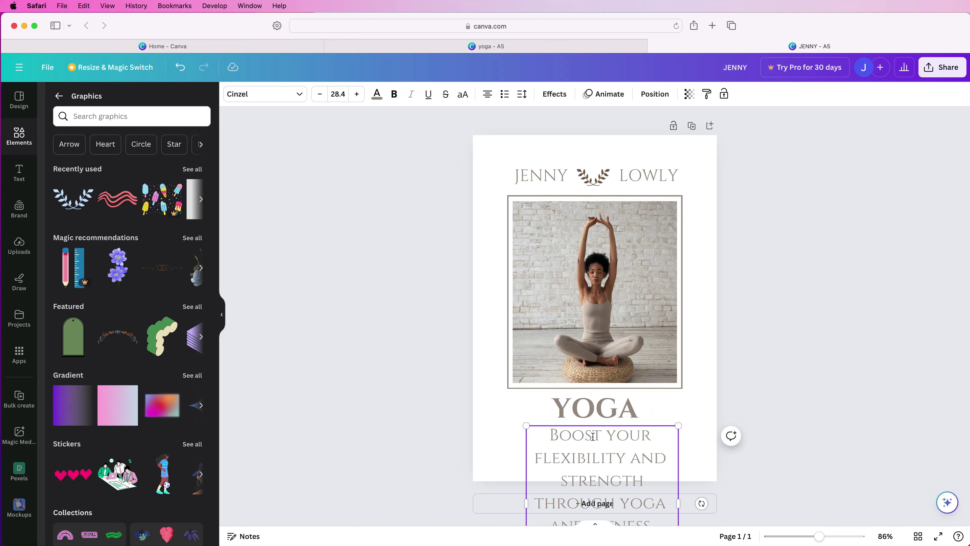
pyautogui.press('Escape')
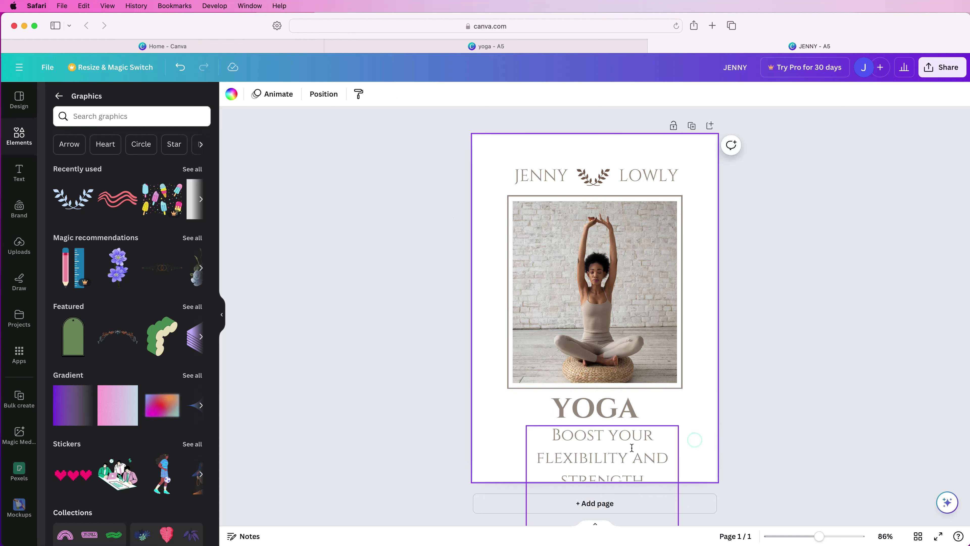
pyautogui.click(601, 445)
# Set the tagline to size 12, centre it below YOGA, and duplicate it.
pyautogui.click(336, 94)
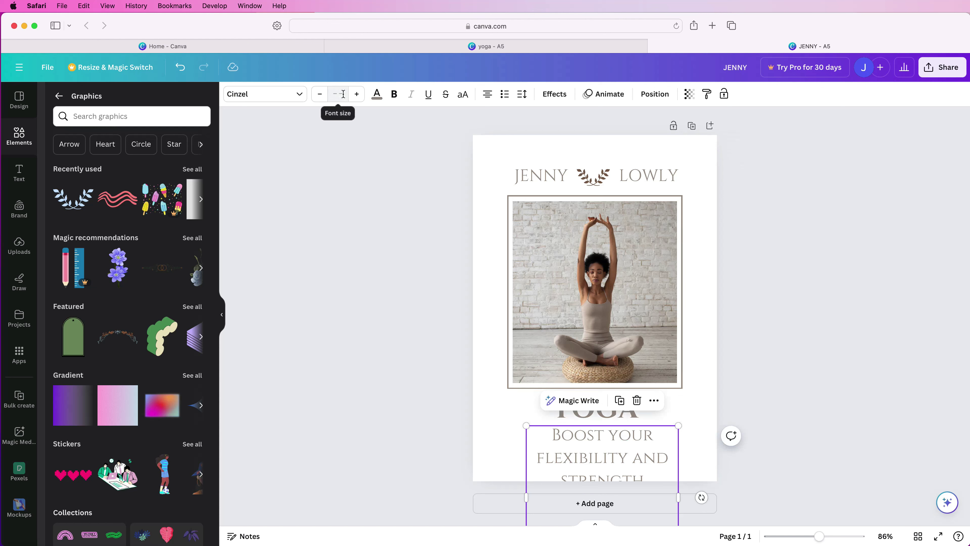
pyautogui.click(339, 94)
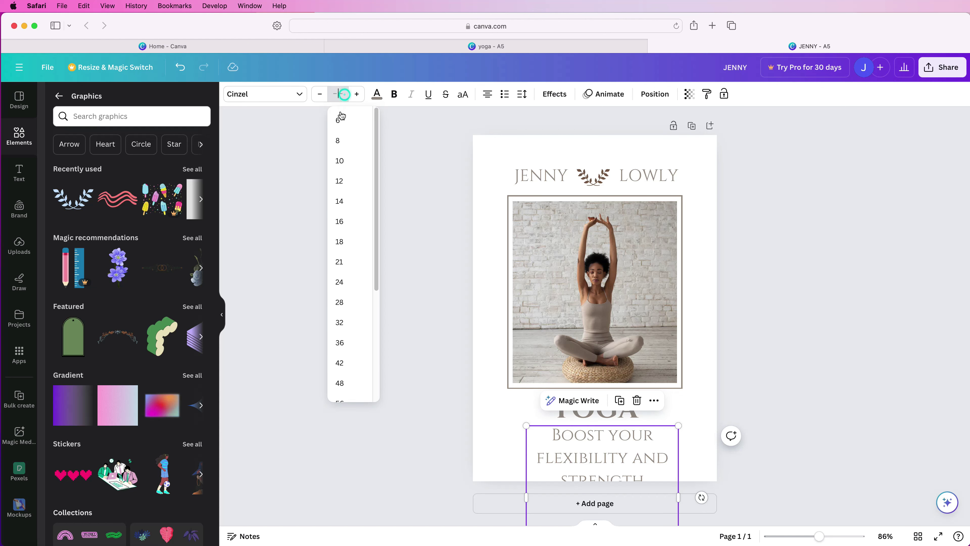
pyautogui.click(340, 181)
pyautogui.moveTo(612, 475); pyautogui.dragTo(604, 471)
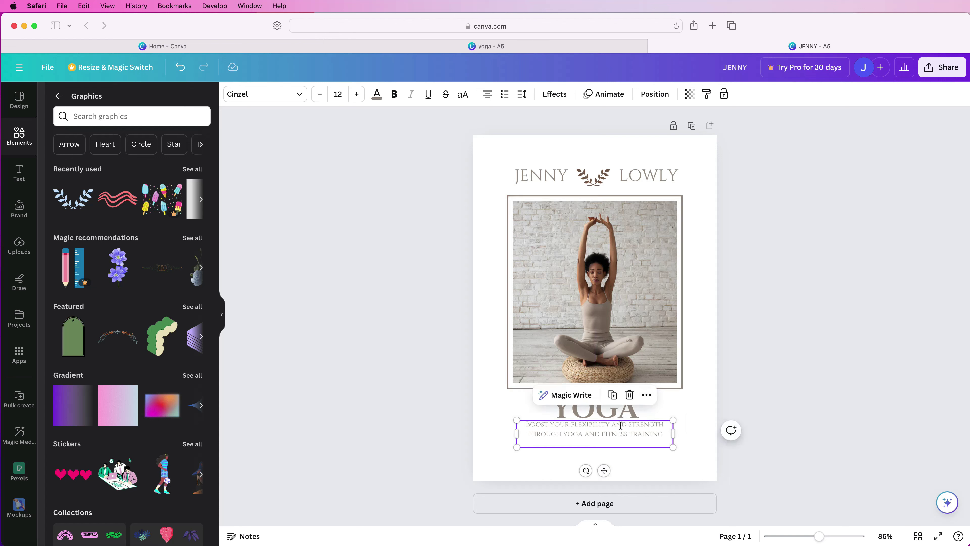
pyautogui.click(612, 395)
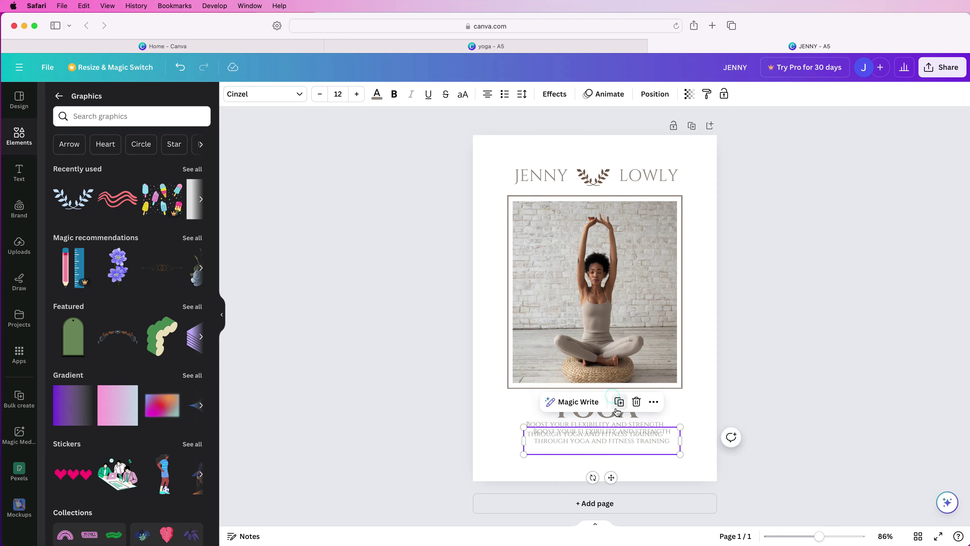
pyautogui.moveTo(820, 537); pyautogui.dragTo(844, 537)
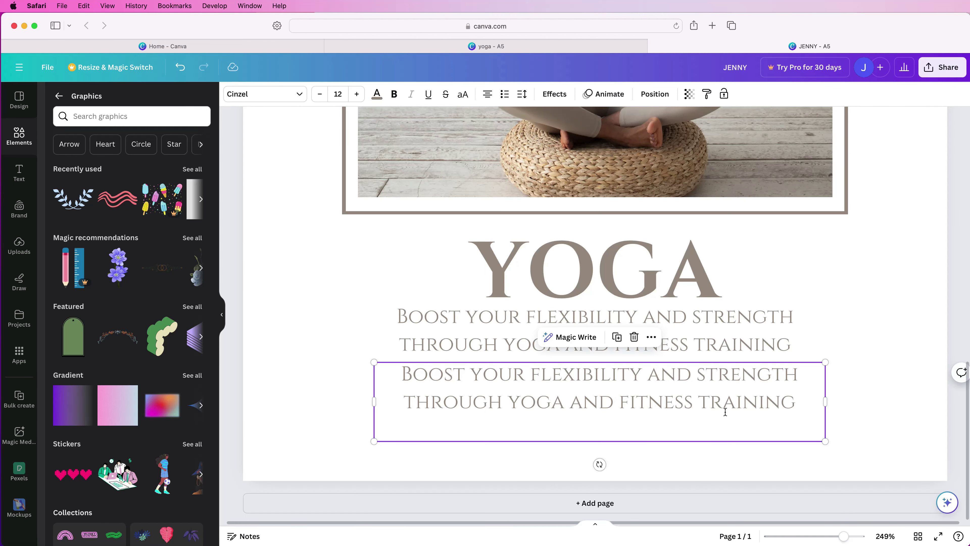
# Replace the tagline copy with the 'Saturday 9am - 10am' schedule text at size 10.
pyautogui.doubleClick(734, 411)
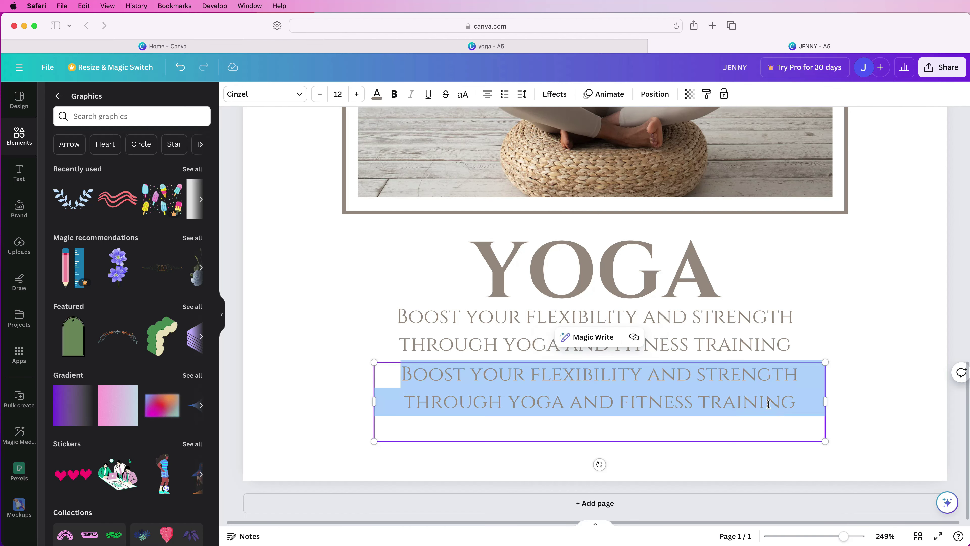
pyautogui.write('SATURDAY 9AM - 10AM')
pyautogui.press('super+a')
pyautogui.click(338, 94)
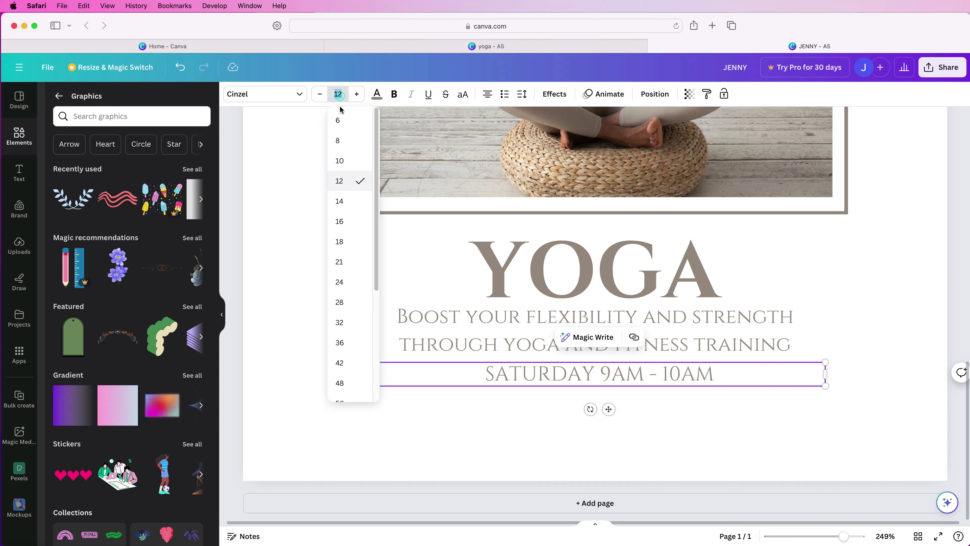
pyautogui.click(339, 160)
pyautogui.click(644, 405)
pyautogui.click(641, 371)
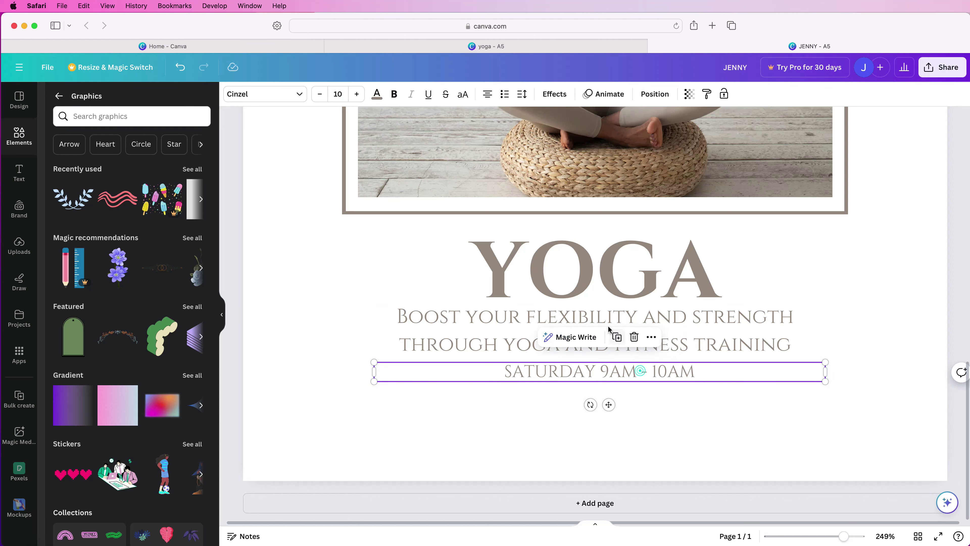
pyautogui.click(616, 337)
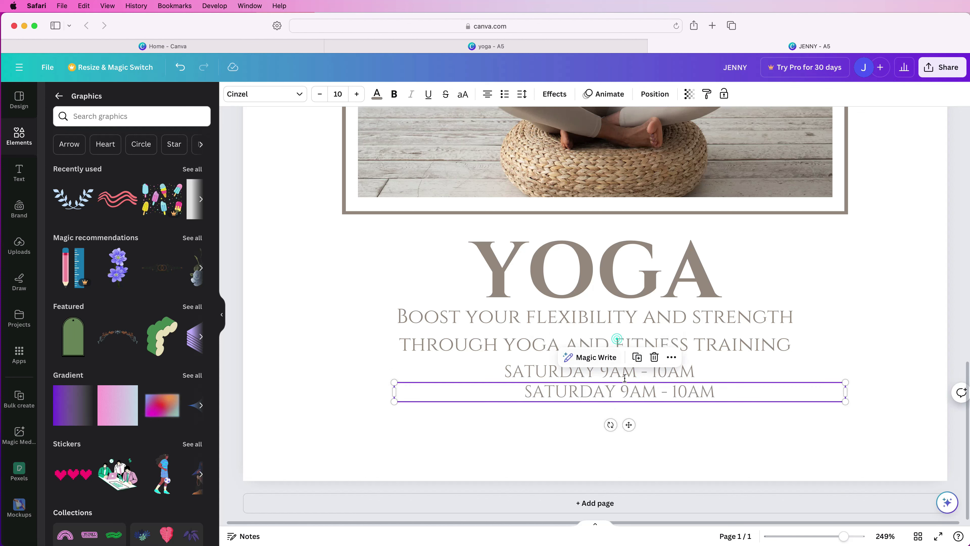
pyautogui.click(637, 357)
pyautogui.moveTo(628, 445); pyautogui.dragTo(629, 465)
pyautogui.doubleClick(650, 393)
pyautogui.write('www.jennyyoga.com')
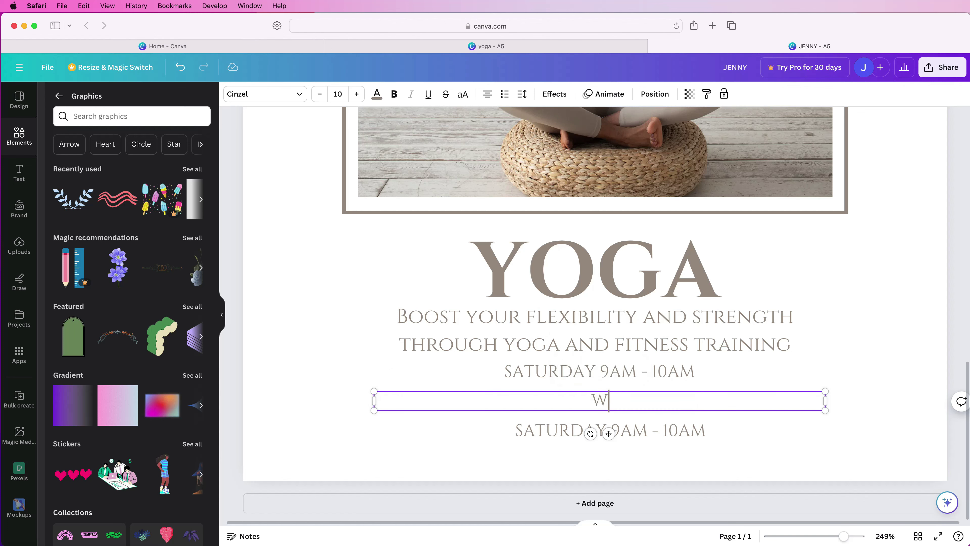
pyautogui.doubleClick(655, 431)
pyautogui.moveTo(829, 431); pyautogui.dragTo(505, 433)
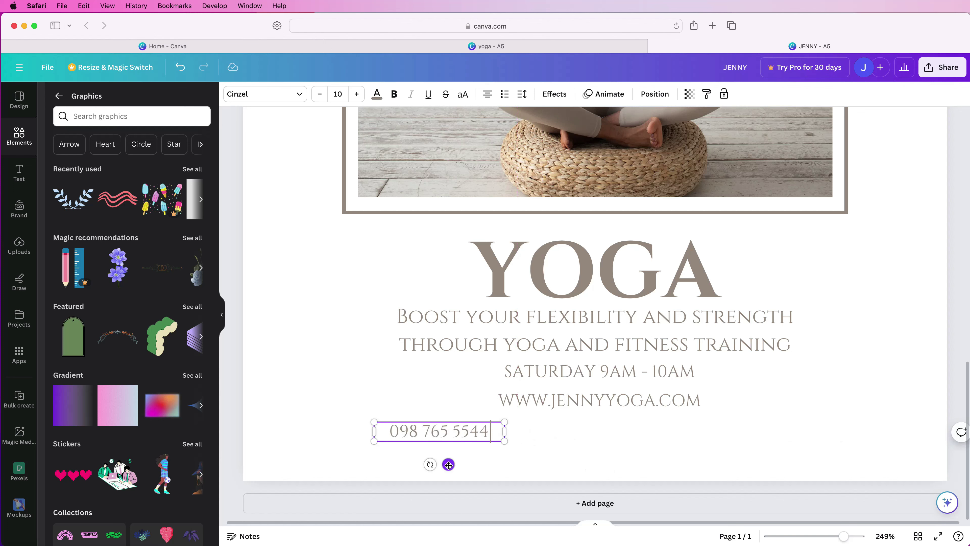
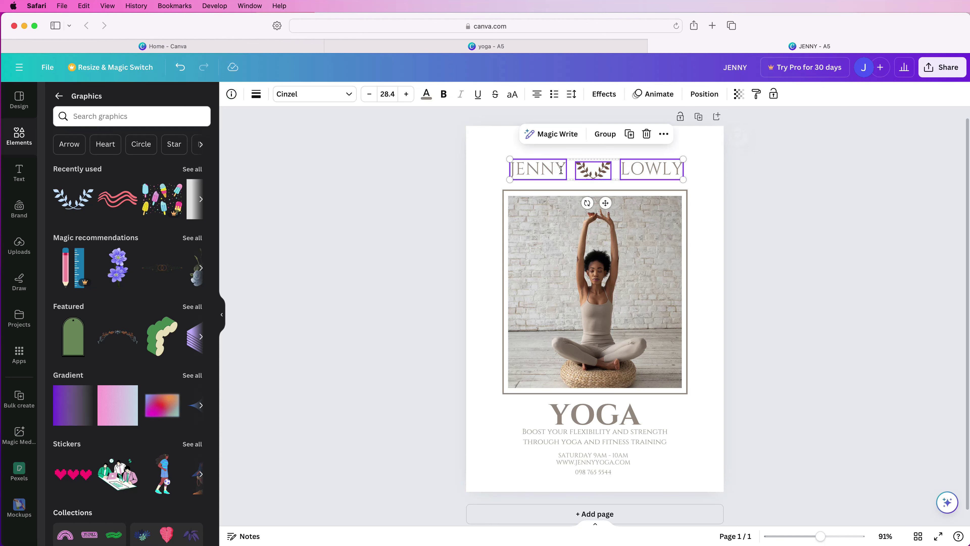
# Group the header name with its laurel and centre all flyer elements horizontally.
pyautogui.click(607, 135)
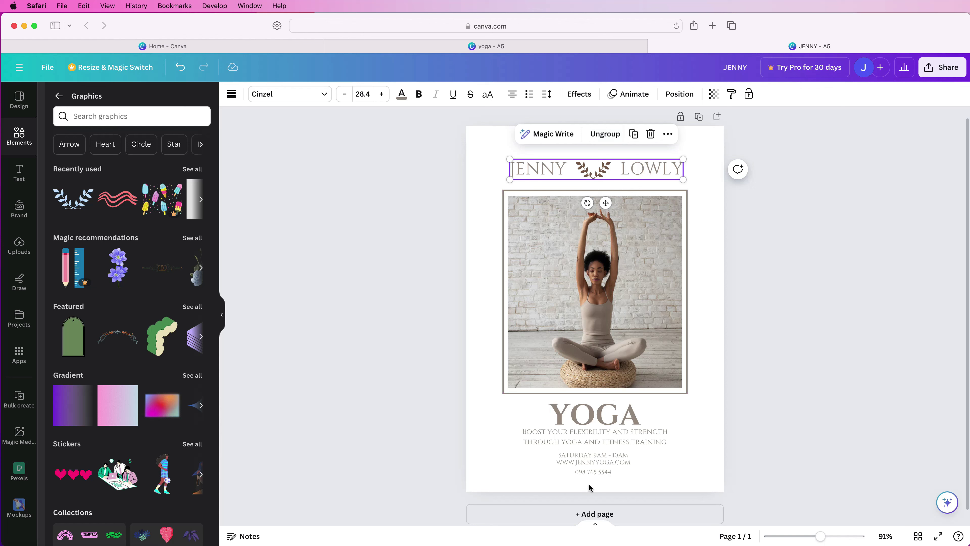
pyautogui.moveTo(591, 485); pyautogui.dragTo(593, 163)
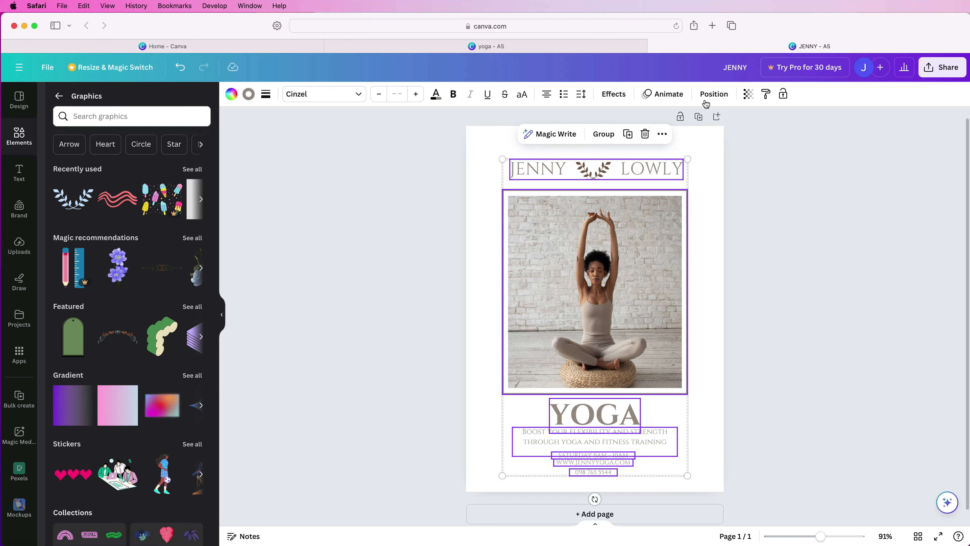
pyautogui.click(714, 94)
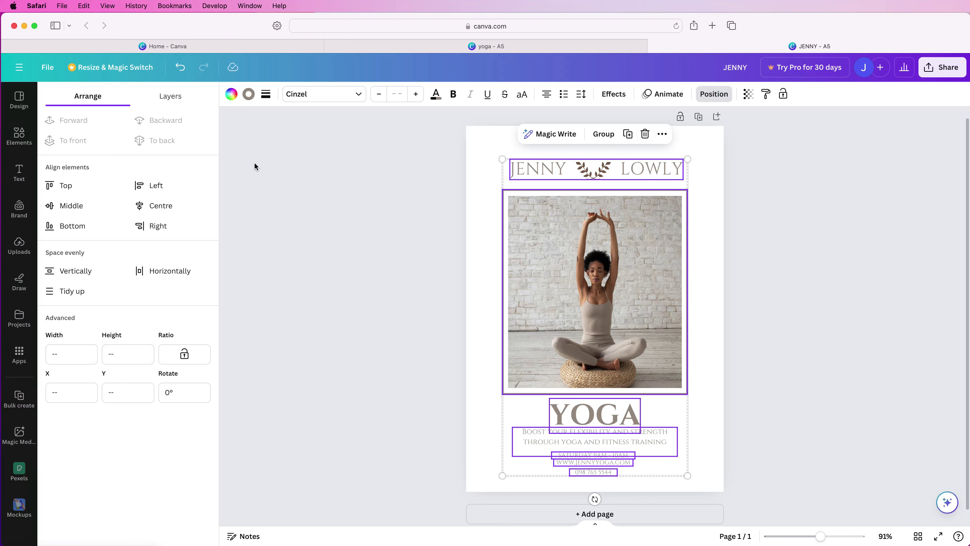
pyautogui.click(159, 207)
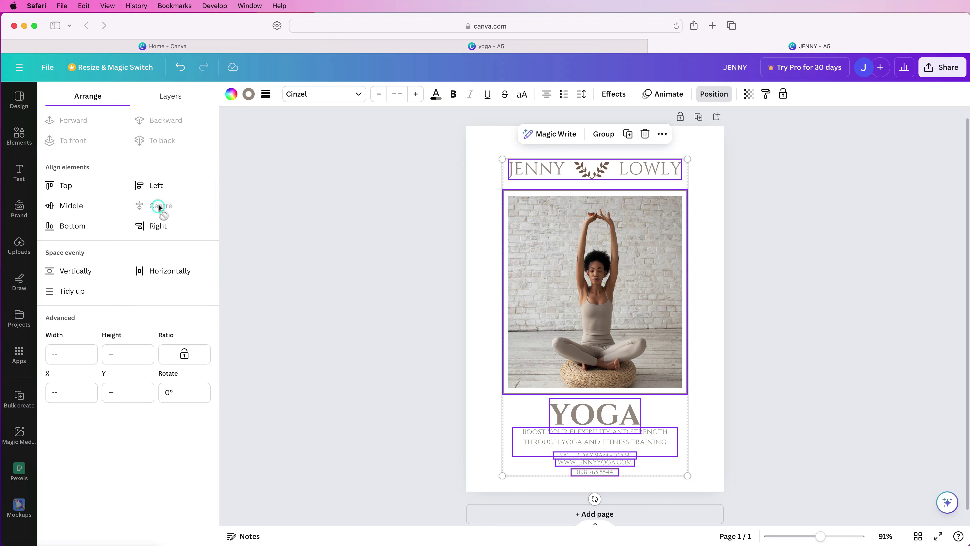
# Nudge the yoga photo and YOGA title slightly higher on the page.
pyautogui.click(706, 312)
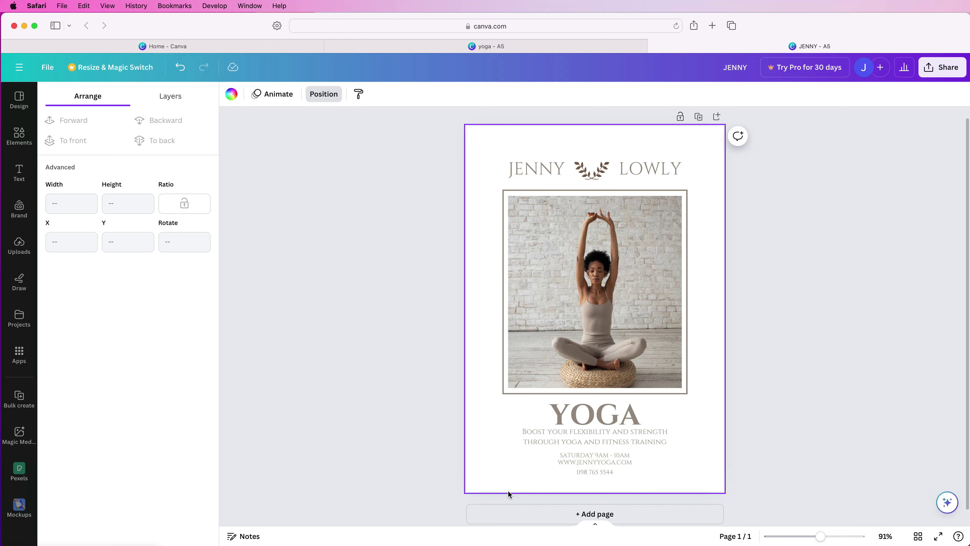
pyautogui.press('super+z')
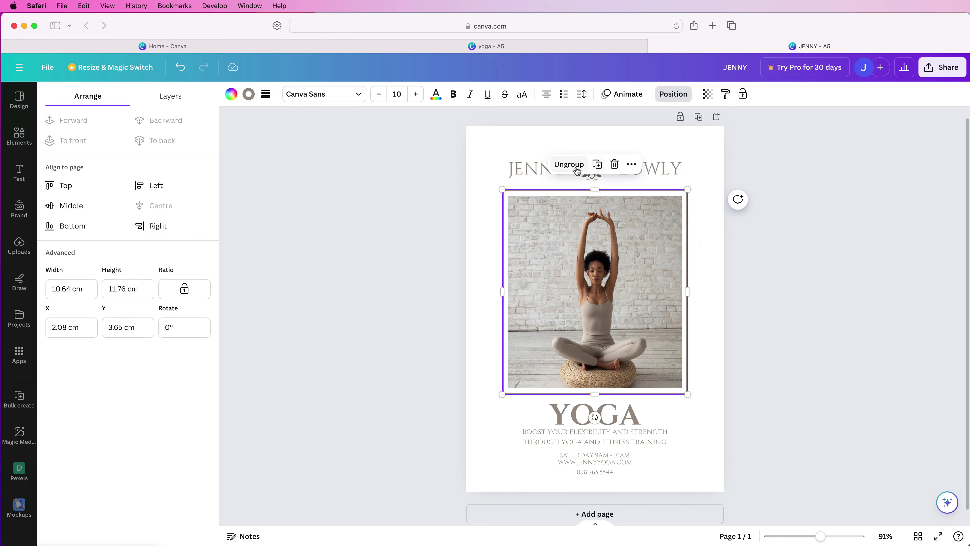
pyautogui.press('super+z')
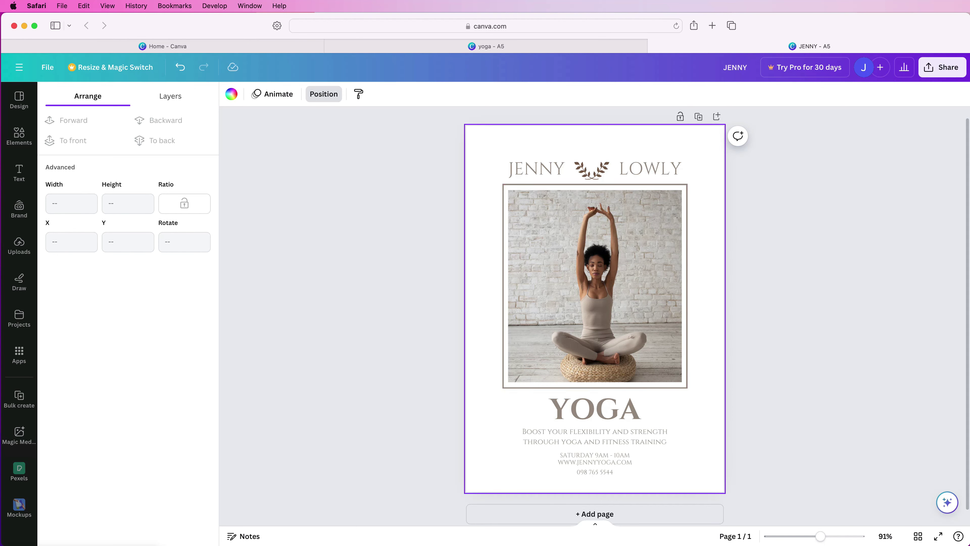
pyautogui.click(19, 136)
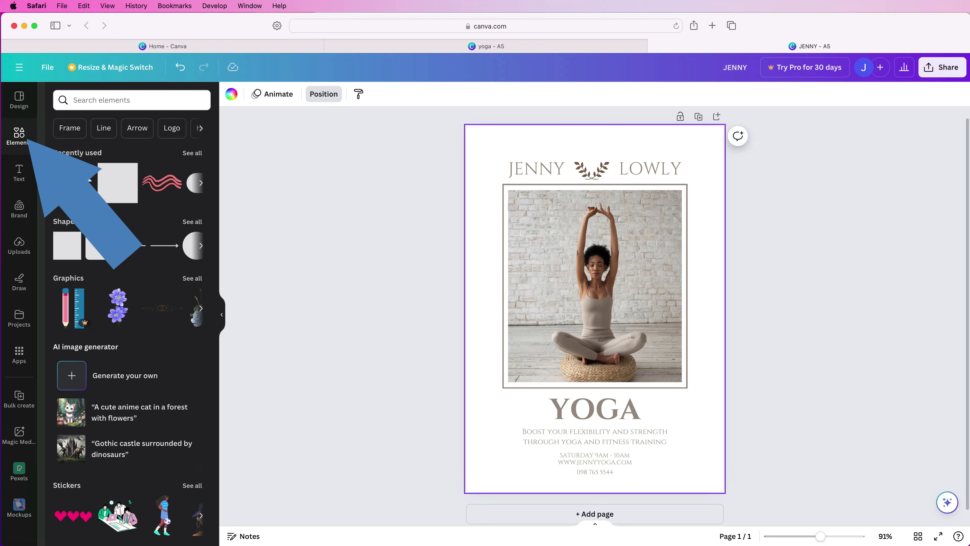
# Add the pink 'WAVY LINES' graphic, move it to the lower-left edge, rotated about 50°.
pyautogui.click(192, 278)
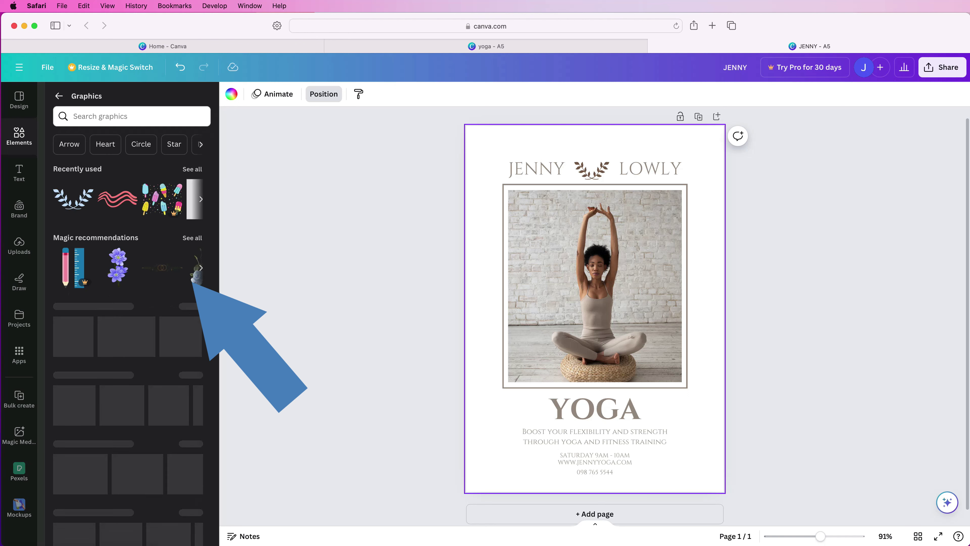
pyautogui.write('W')
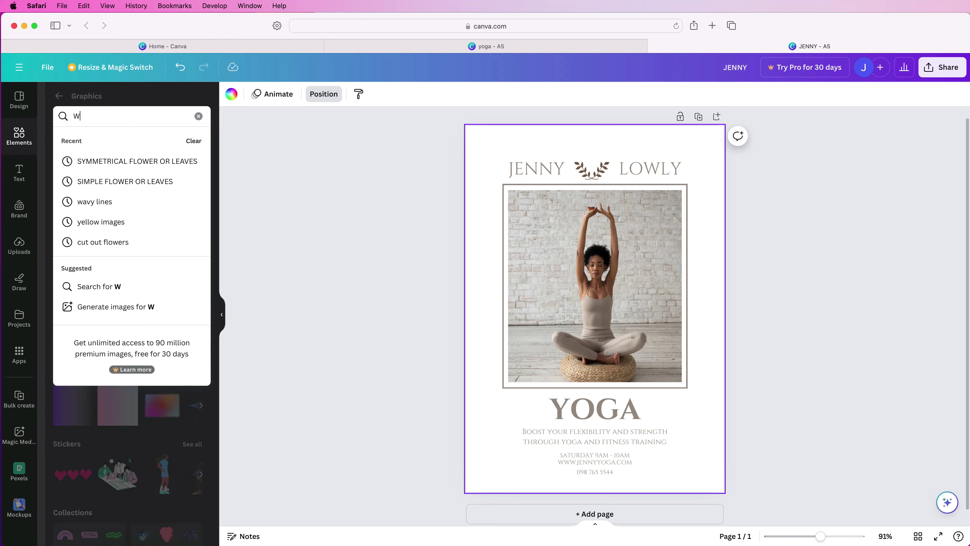
pyautogui.write('AVY LINES')
pyautogui.press('Return')
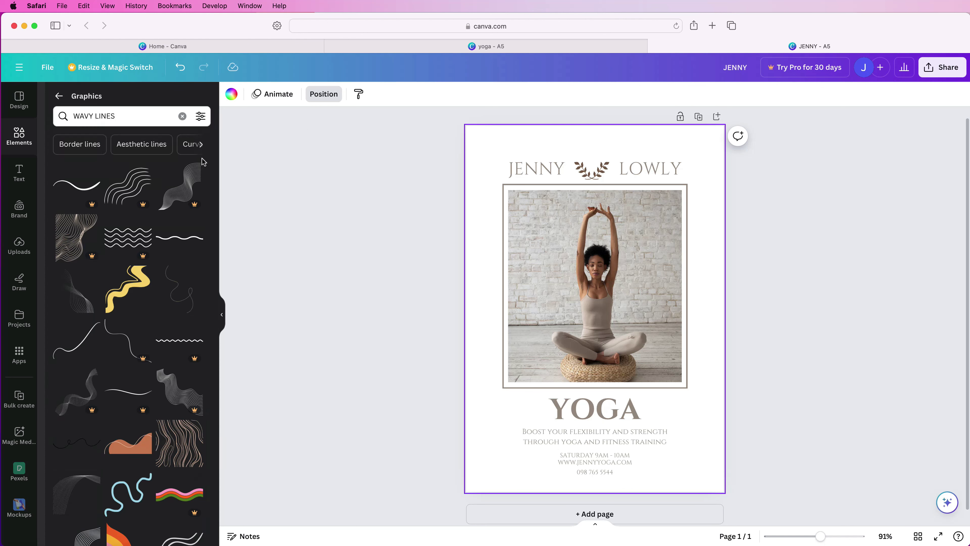
pyautogui.scroll(-10, 175, 337)
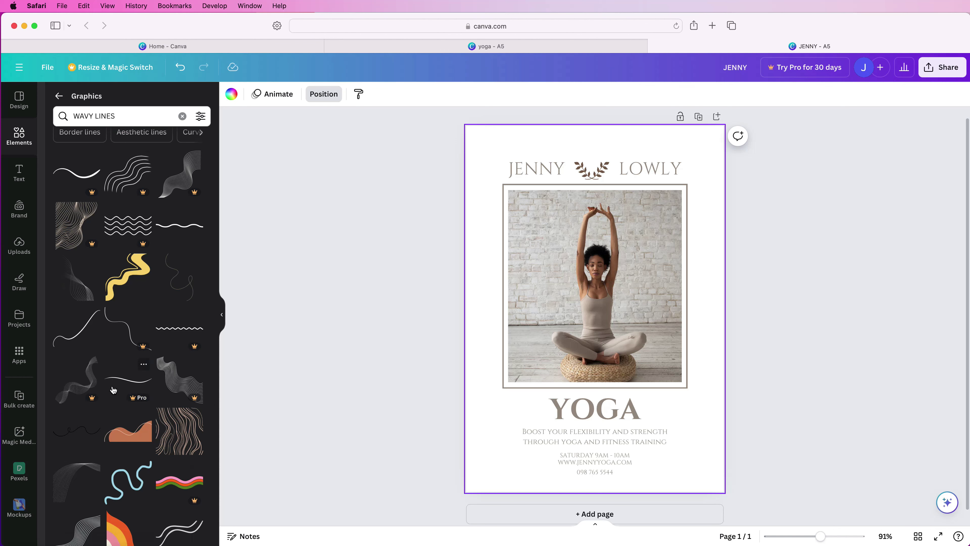
pyautogui.click(175, 340)
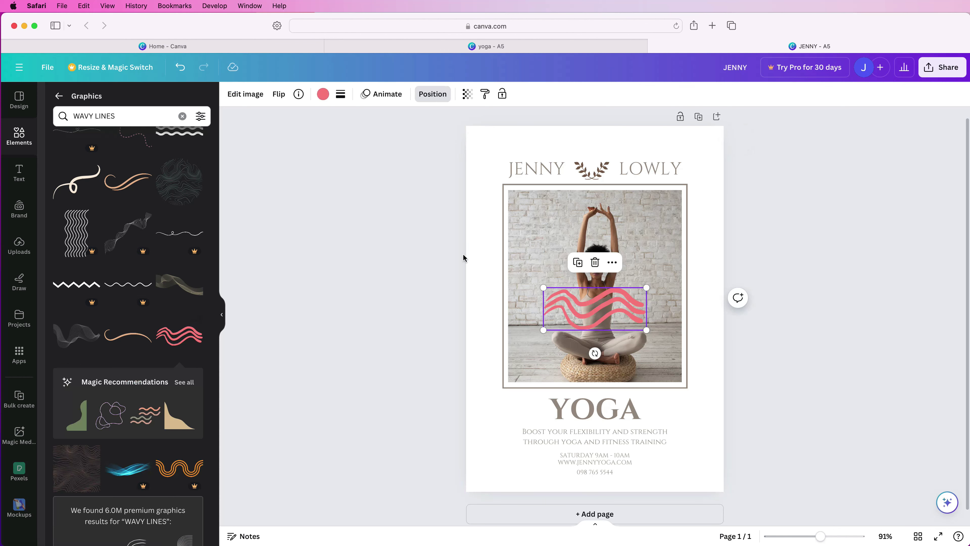
pyautogui.moveTo(608, 310); pyautogui.dragTo(492, 445)
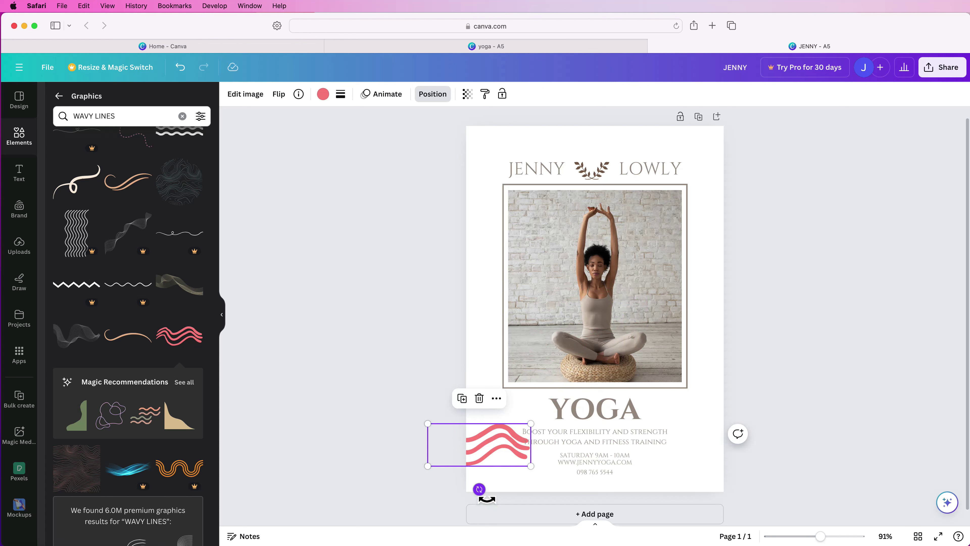
pyautogui.moveTo(482, 497)
pyautogui.mouseDown()
pyautogui.moveTo(442, 494)
pyautogui.moveTo(455, 490)
pyautogui.moveTo(533, 533)
pyautogui.moveTo(492, 485)
pyautogui.moveTo(478, 493)
pyautogui.moveTo(503, 482)
pyautogui.mouseUp()
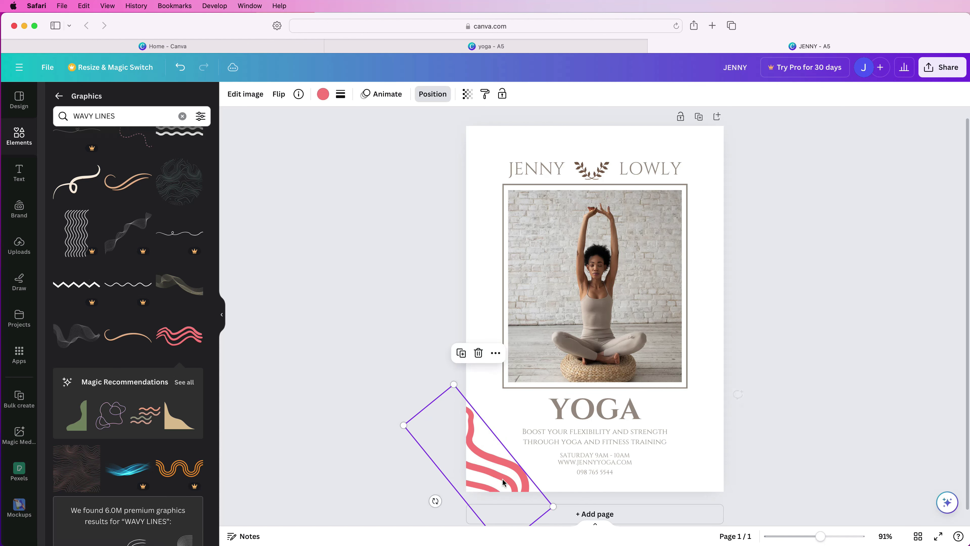
# Recolour the wavy stripes brown and reposition them into a flyer corner.
pyautogui.click(322, 94)
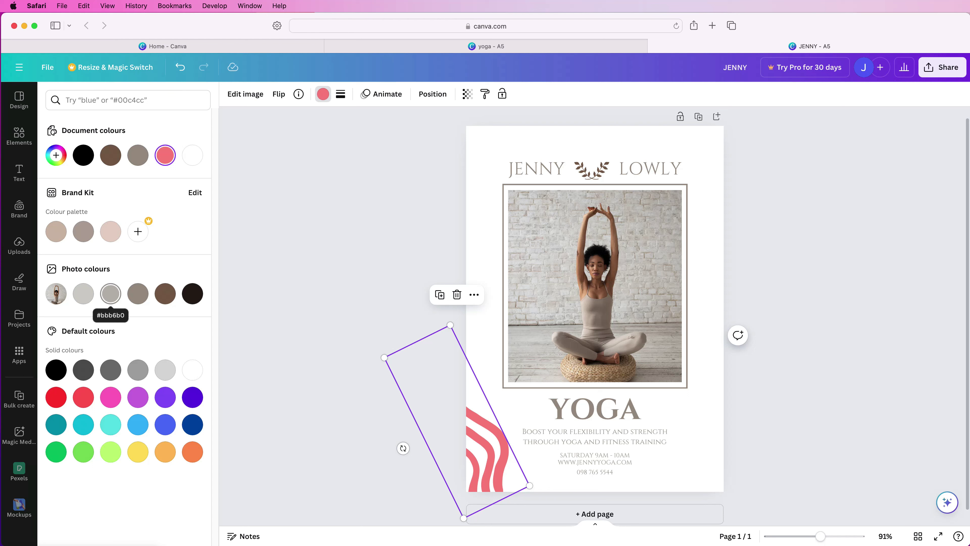
pyautogui.click(110, 293)
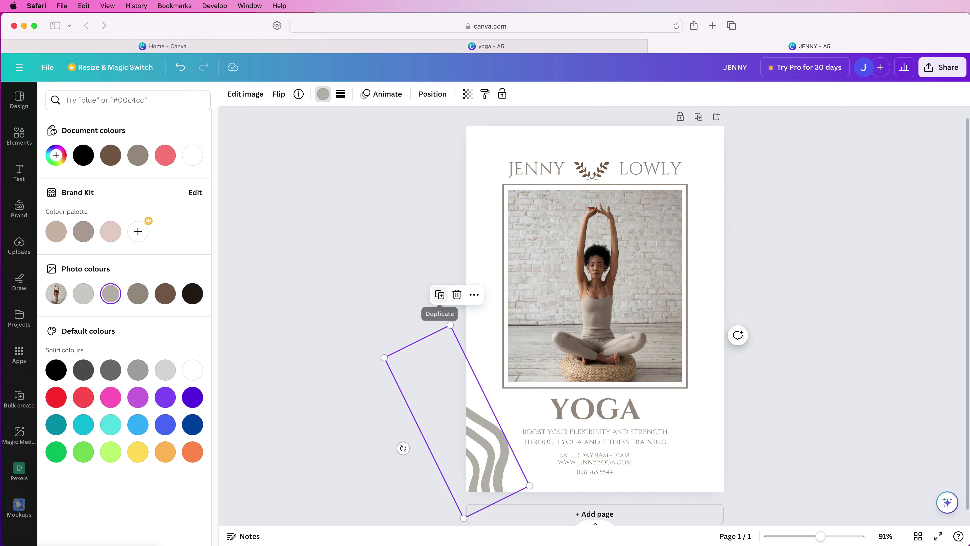
pyautogui.moveTo(439, 382); pyautogui.dragTo(447, 389)
pyautogui.click(165, 293)
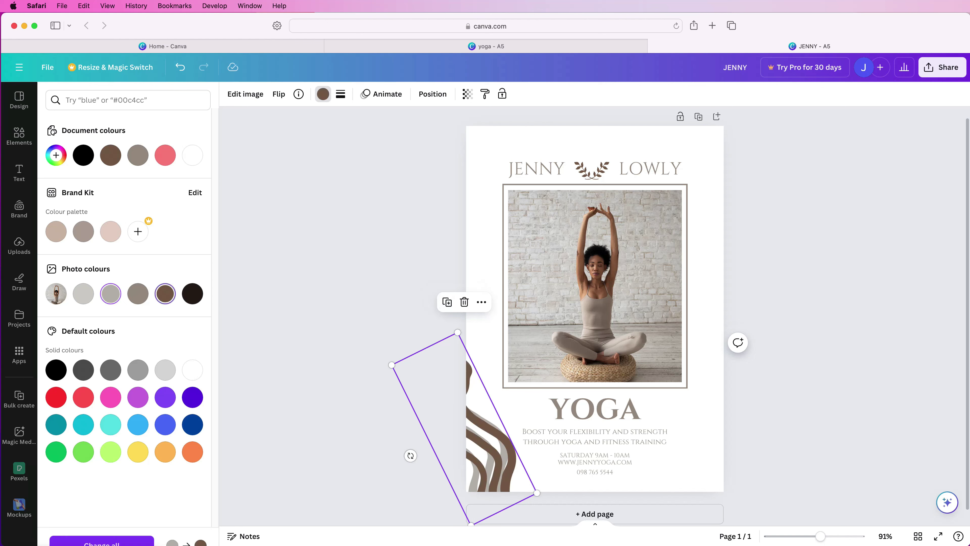
pyautogui.moveTo(464, 429); pyautogui.dragTo(735, 149)
# Duplicate the stripes and give the top-right copy a taupe, greyish-brown tone.
pyautogui.click(439, 281)
pyautogui.click(323, 94)
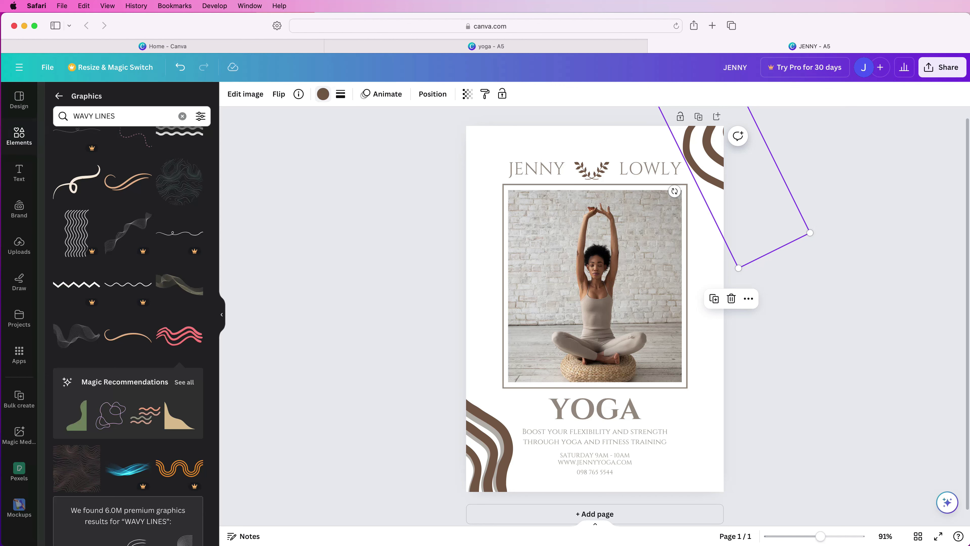
pyautogui.click(323, 94)
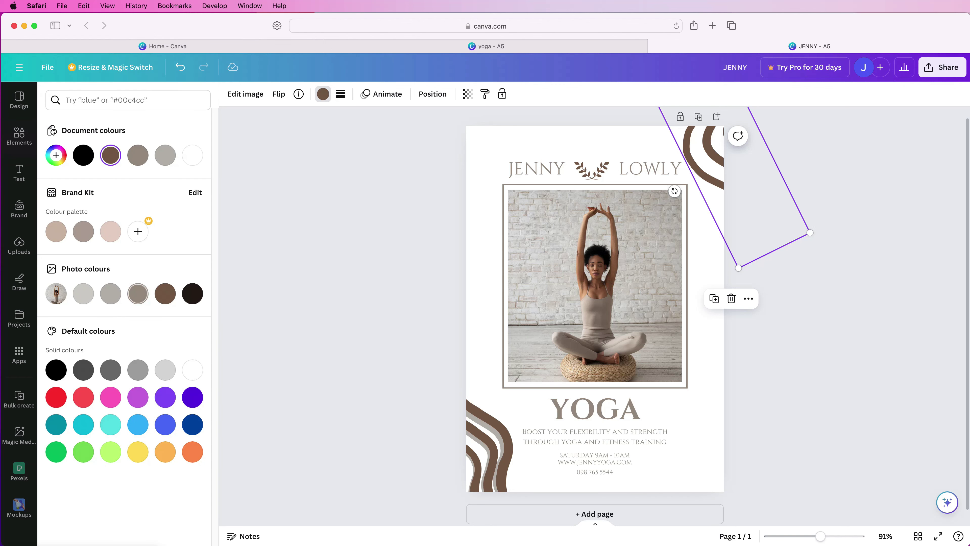
pyautogui.click(138, 293)
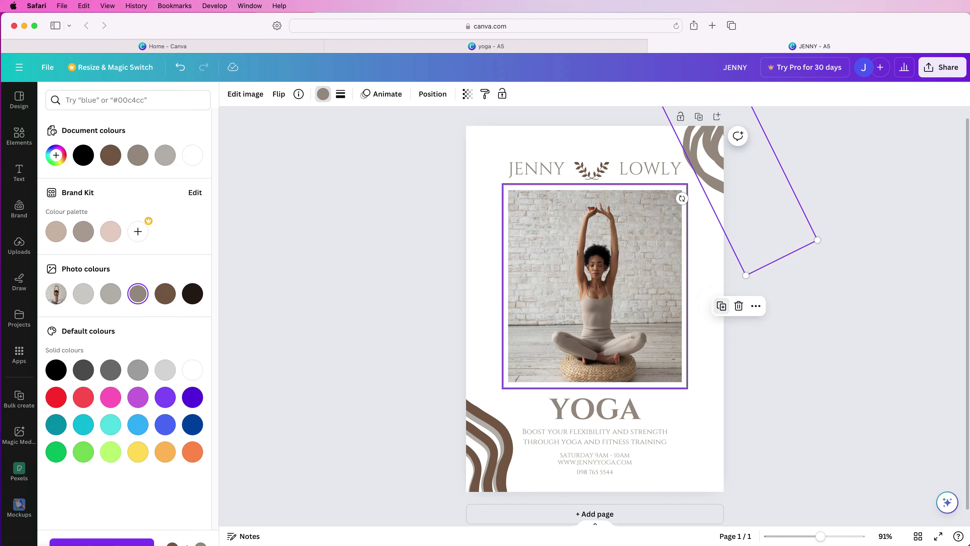
pyautogui.press('Escape')
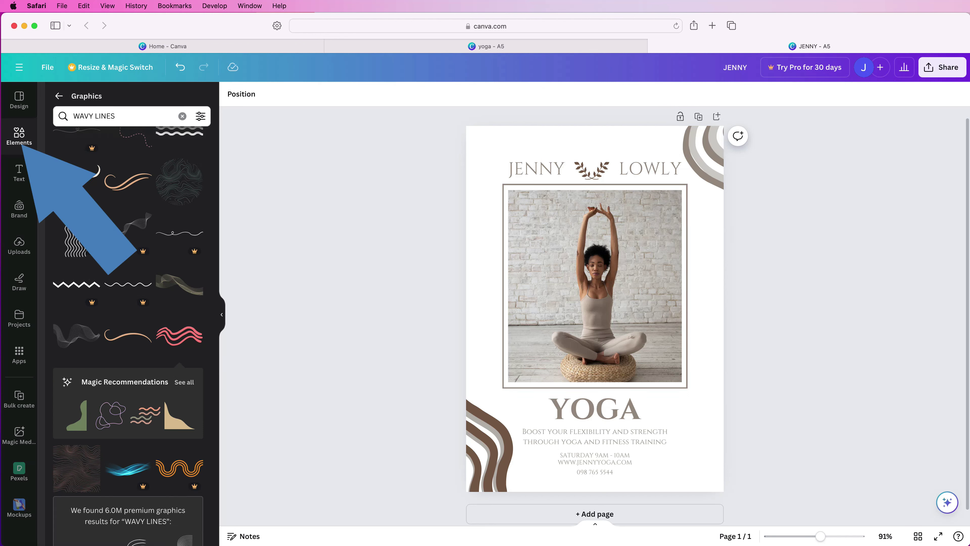
pyautogui.click(59, 96)
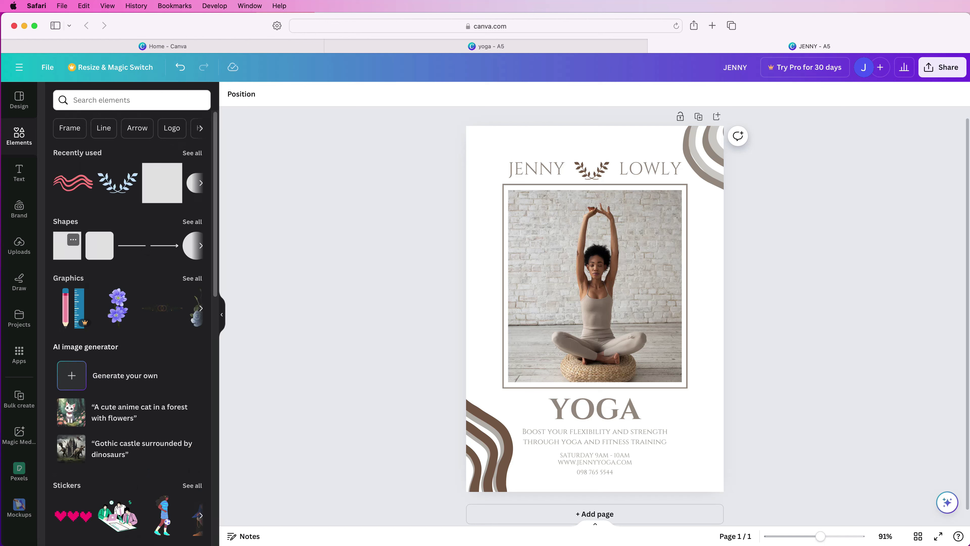
# Add a square shape stretched over the whole page and send it to the back.
pyautogui.click(67, 246)
pyautogui.moveTo(556, 270); pyautogui.dragTo(462, 122)
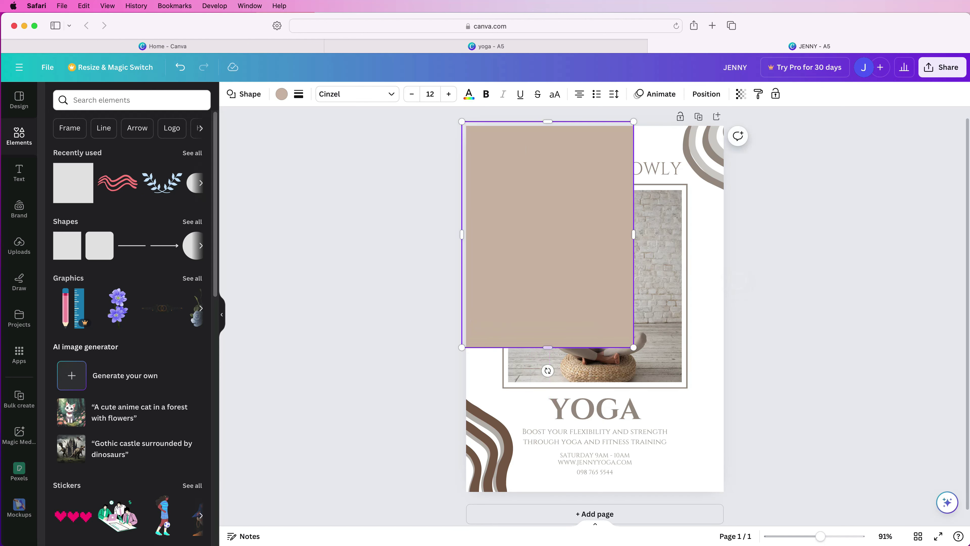
pyautogui.moveTo(634, 347); pyautogui.dragTo(726, 496)
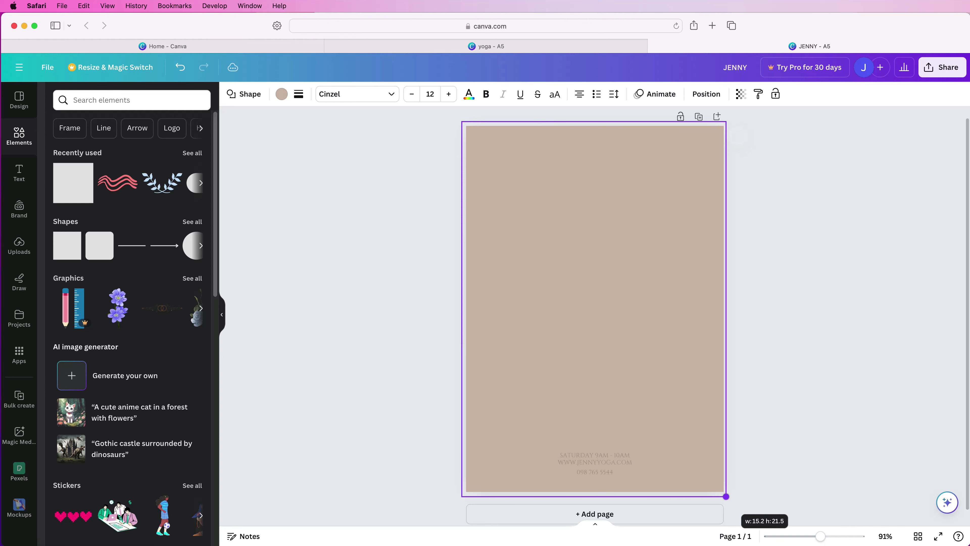
pyautogui.click(706, 94)
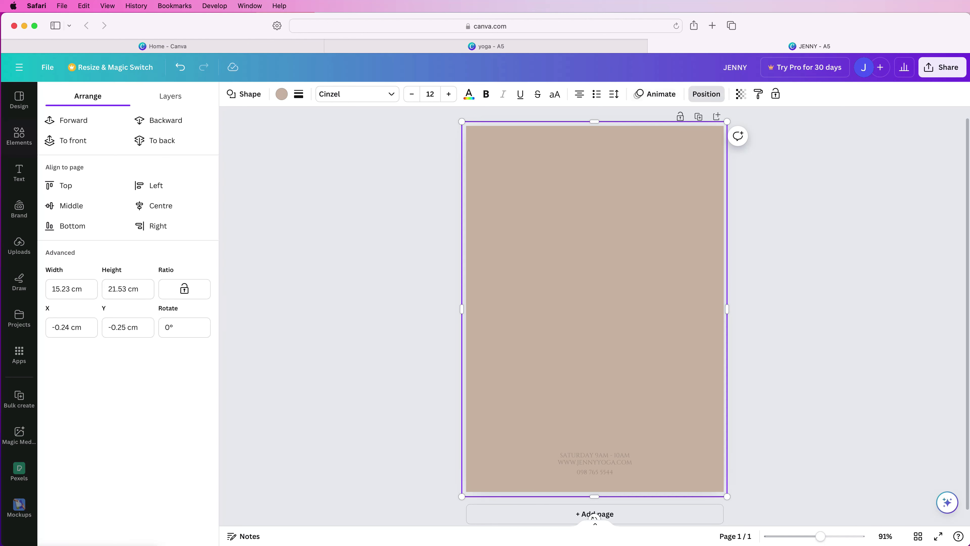
pyautogui.click(158, 141)
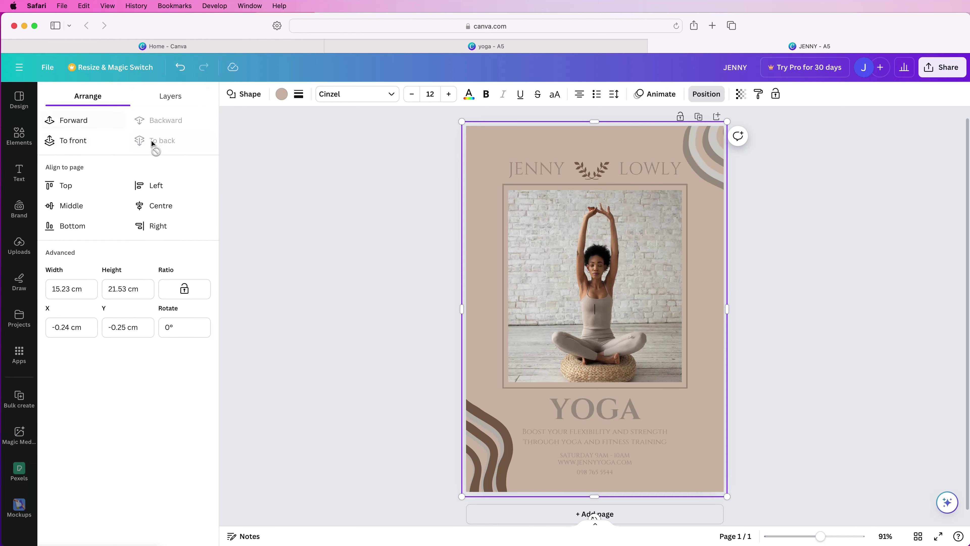
# Set the background shape's colour to cream #FFFBF5.
pyautogui.click(281, 94)
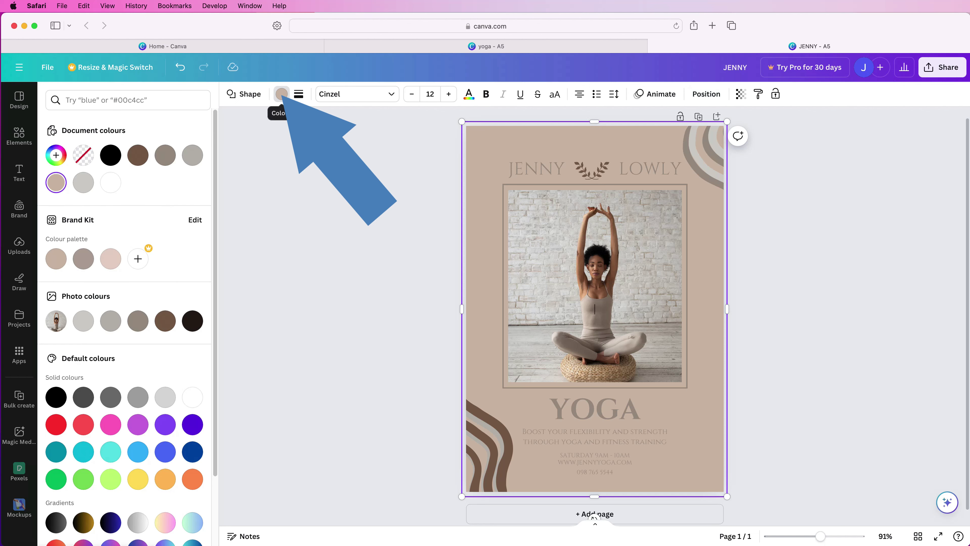
pyautogui.click(83, 320)
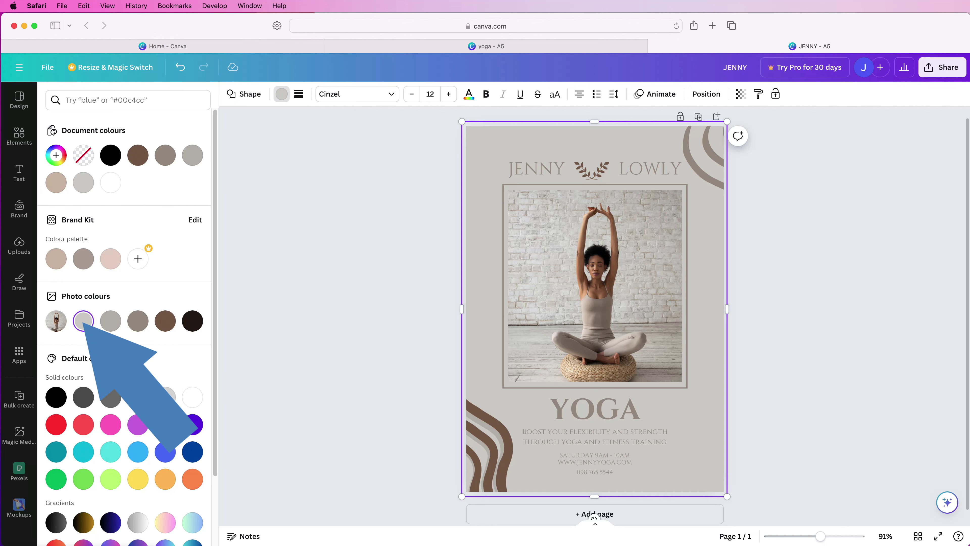
pyautogui.click(56, 155)
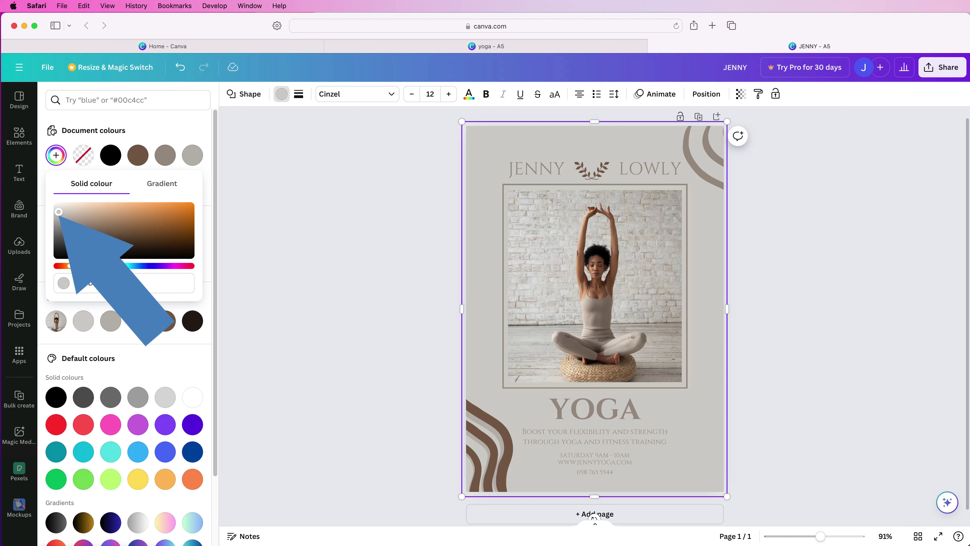
pyautogui.write('#E1DED9')
pyautogui.press('Return')
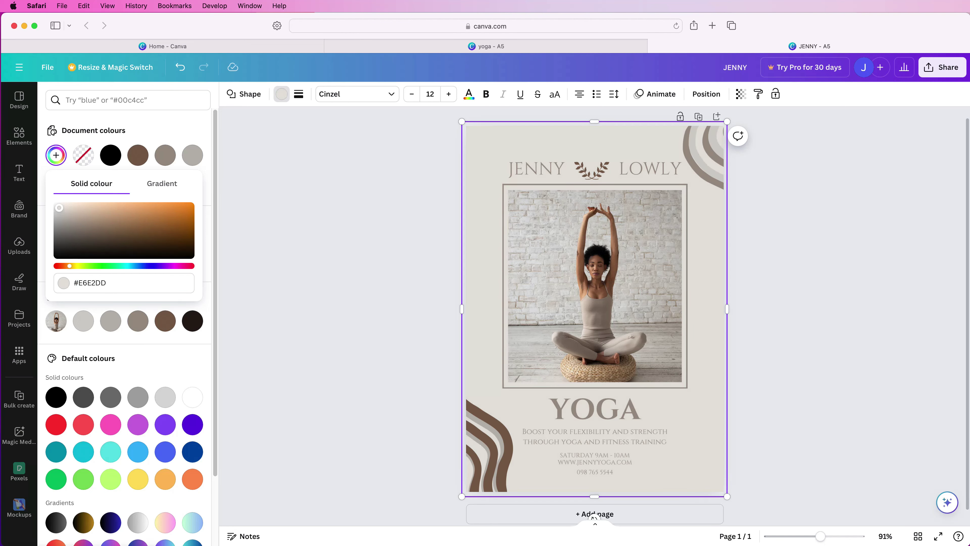
pyautogui.write('#FFFBF5')
pyautogui.press('Return')
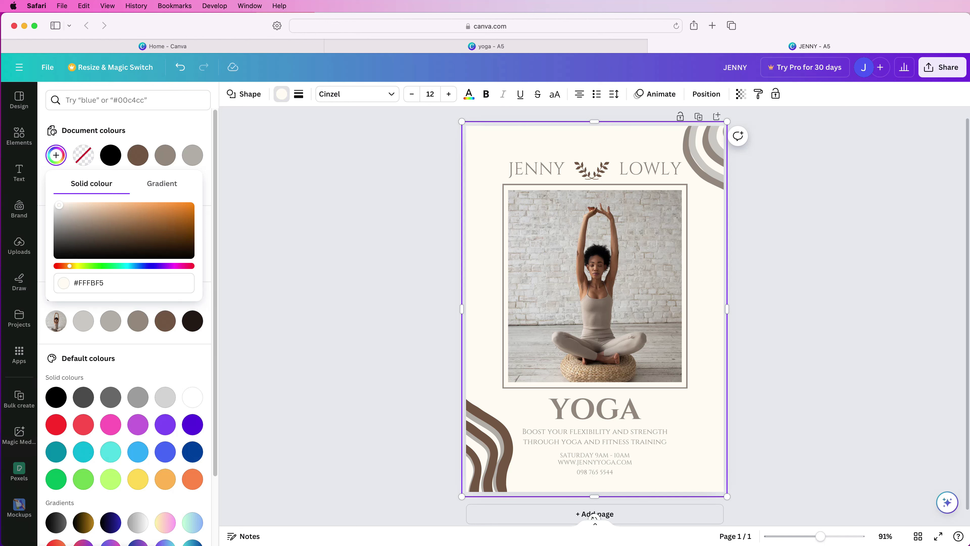
pyautogui.press('Escape')
pyautogui.press('Escape')
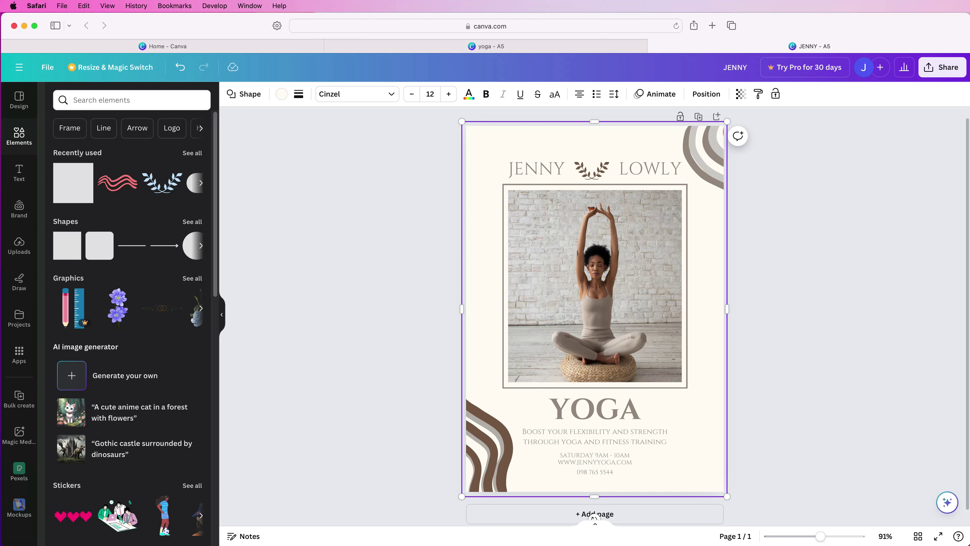
pyautogui.press('Escape')
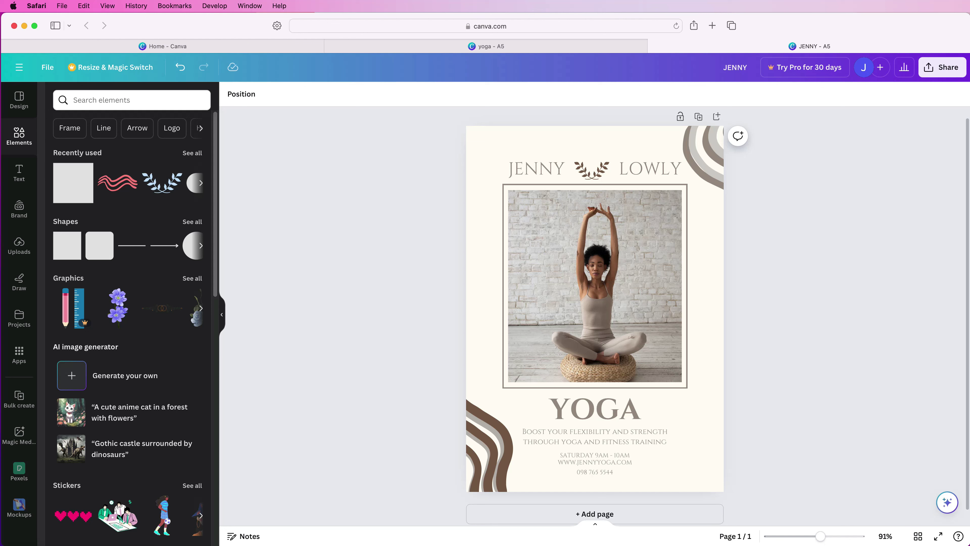
# Download the flyer as a 1,410 × 2,000 px PNG image.
pyautogui.click(942, 67)
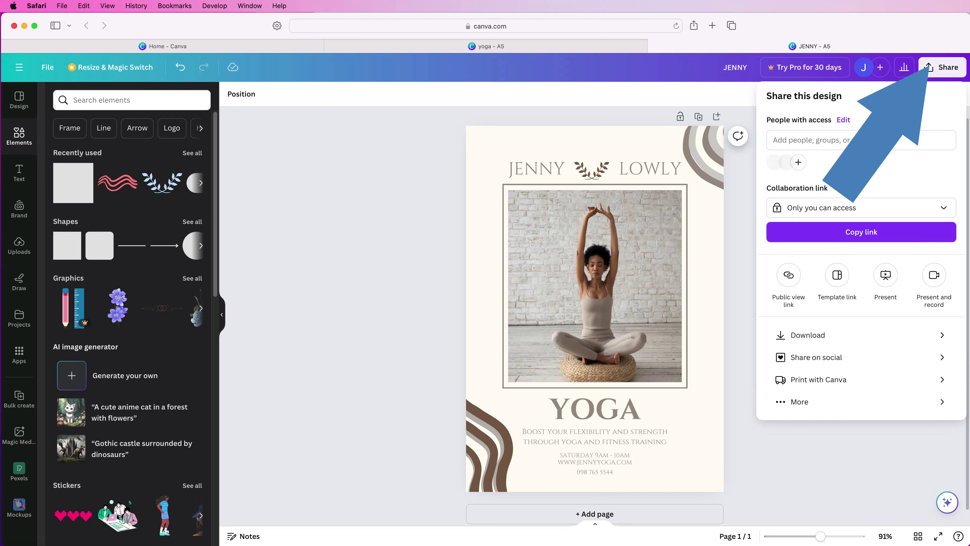
pyautogui.click(808, 335)
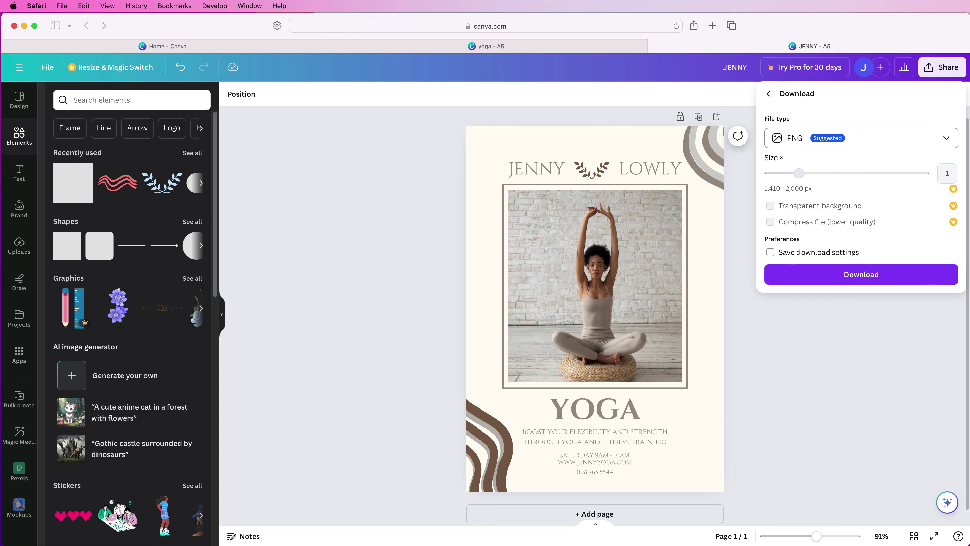
pyautogui.click(861, 138)
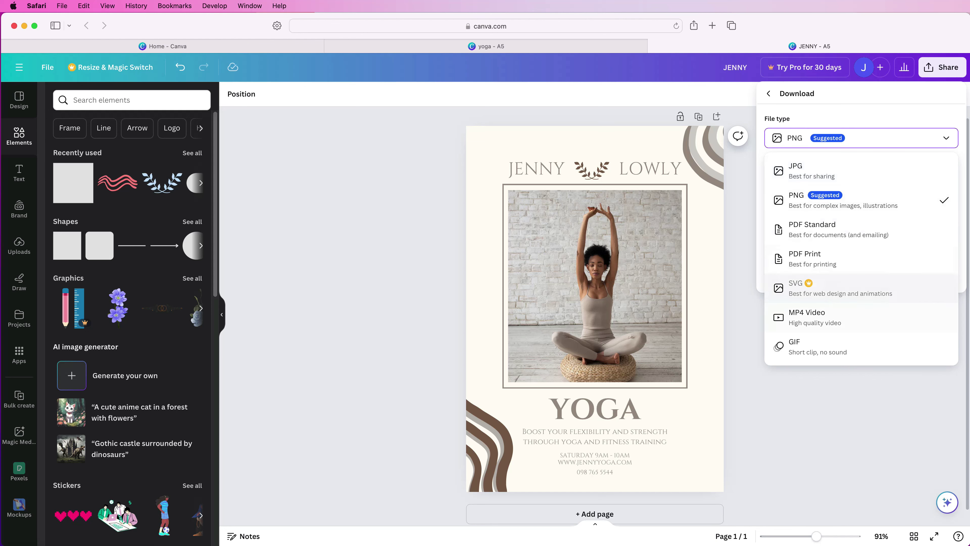
pyautogui.click(841, 170)
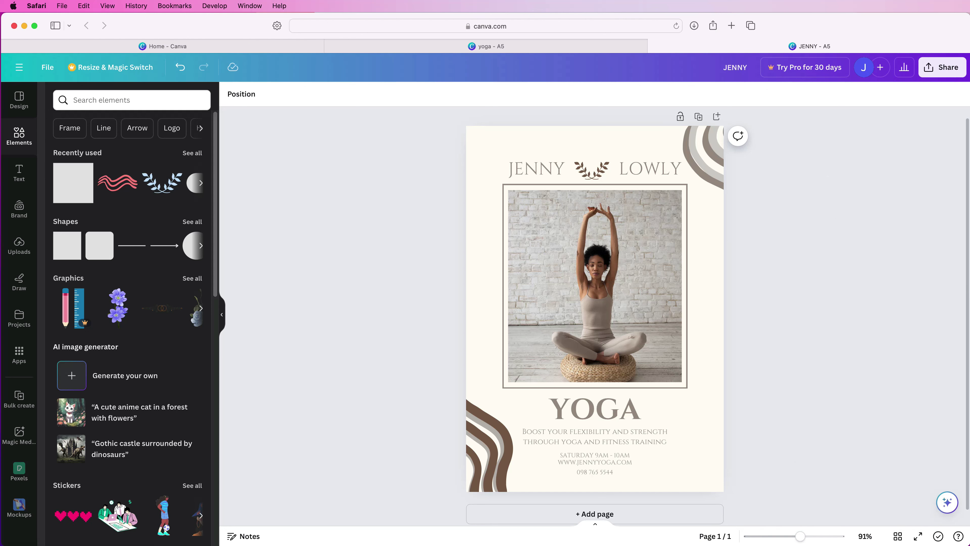
pyautogui.press('super+Tab')
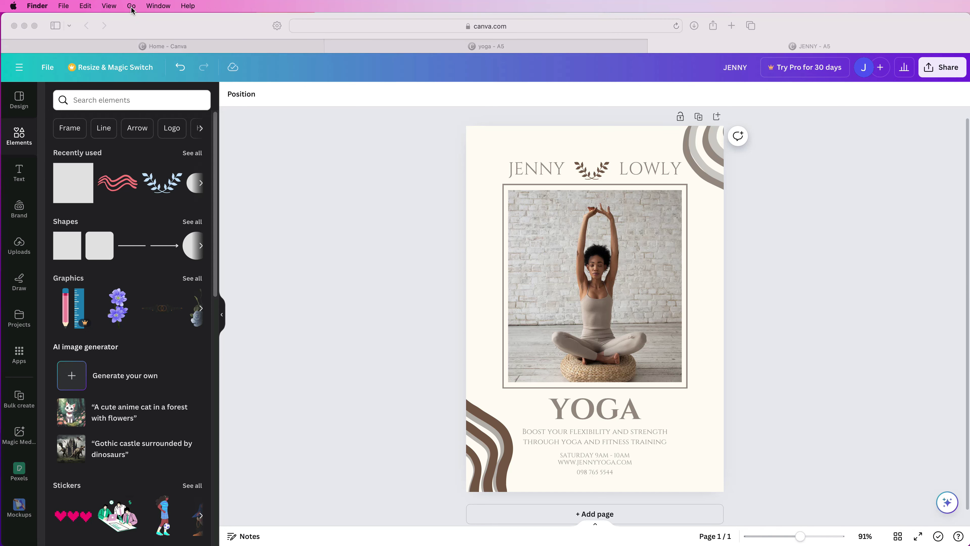
pyautogui.click(131, 6)
pyautogui.click(156, 93)
pyautogui.doubleClick(581, 293)
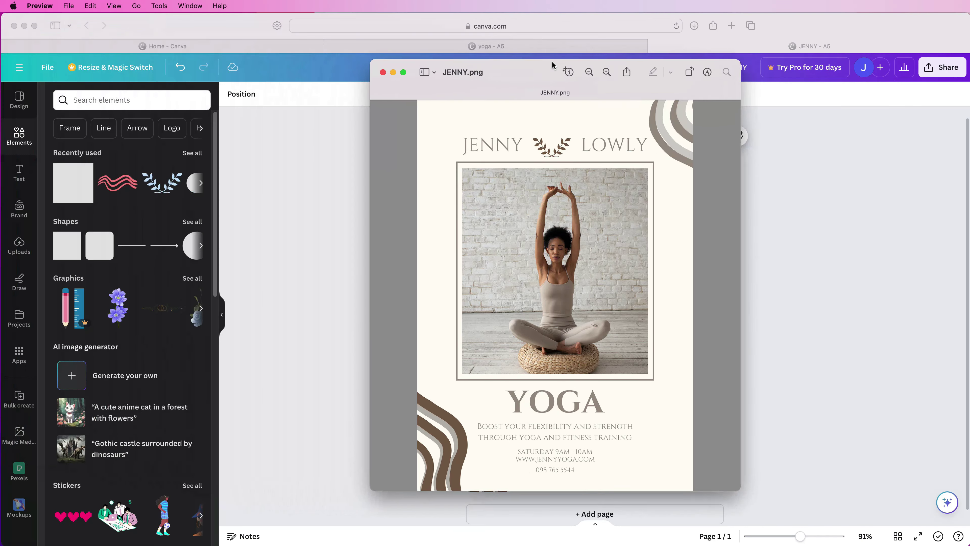
pyautogui.moveTo(552, 61); pyautogui.dragTo(547, 77)
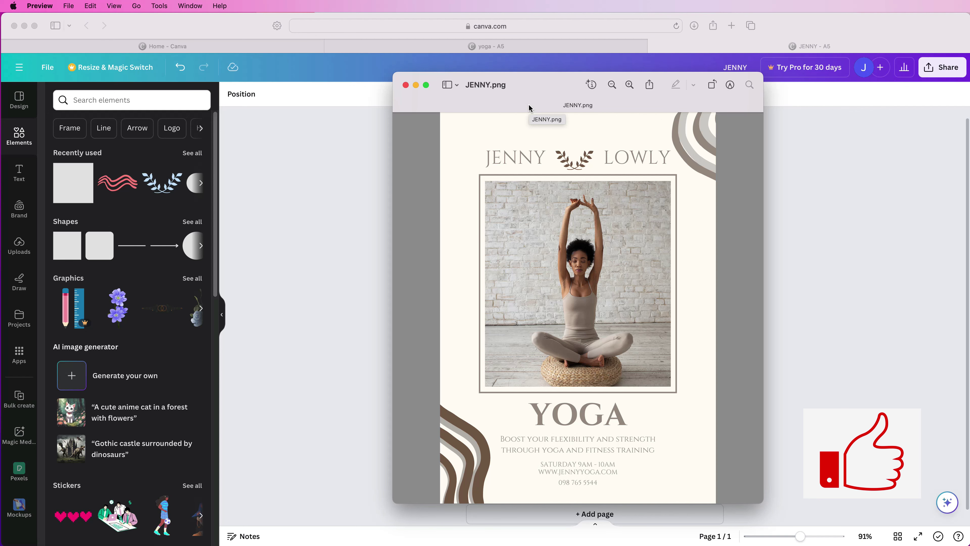
pyautogui.press('super+q')
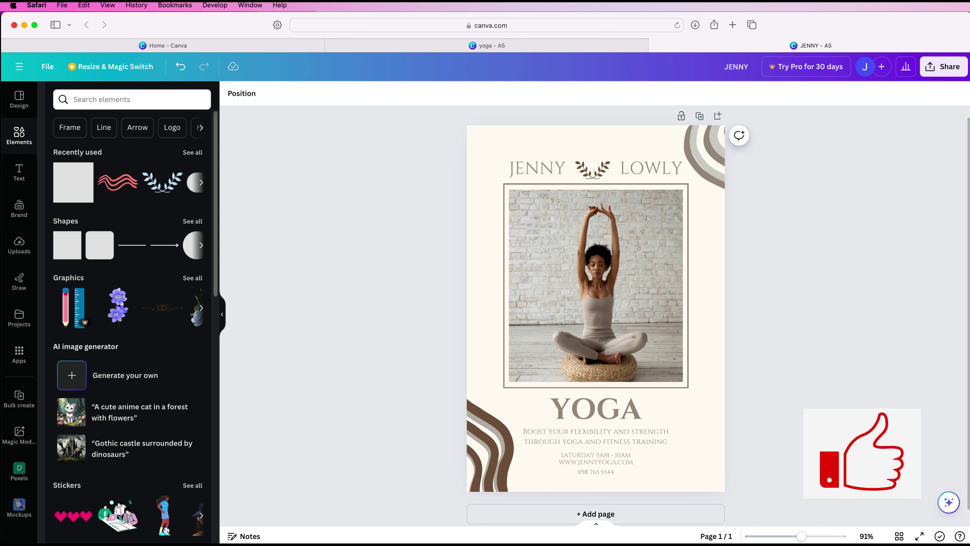